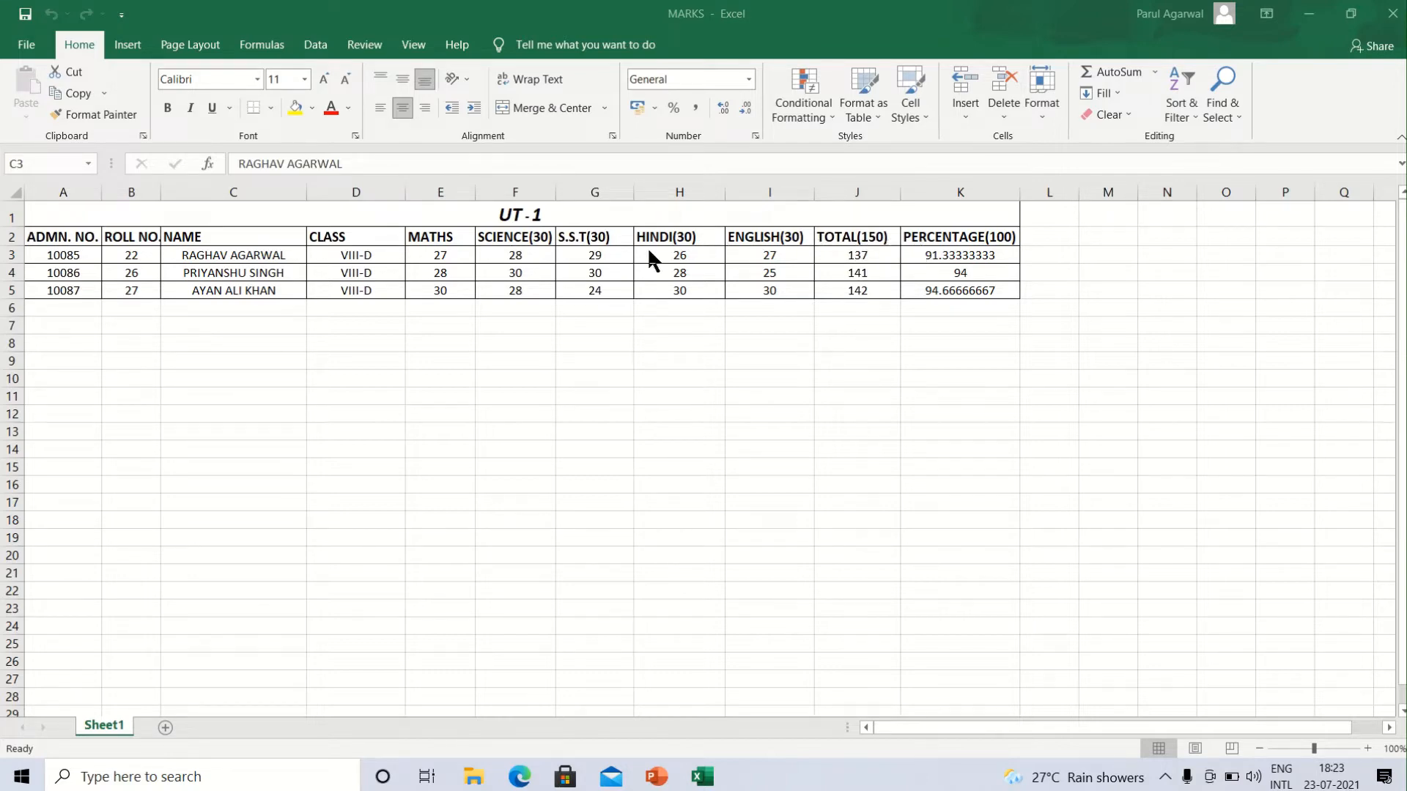
Step: Change the maths column header in E2 to MATHS(30)
left_click(459, 241)
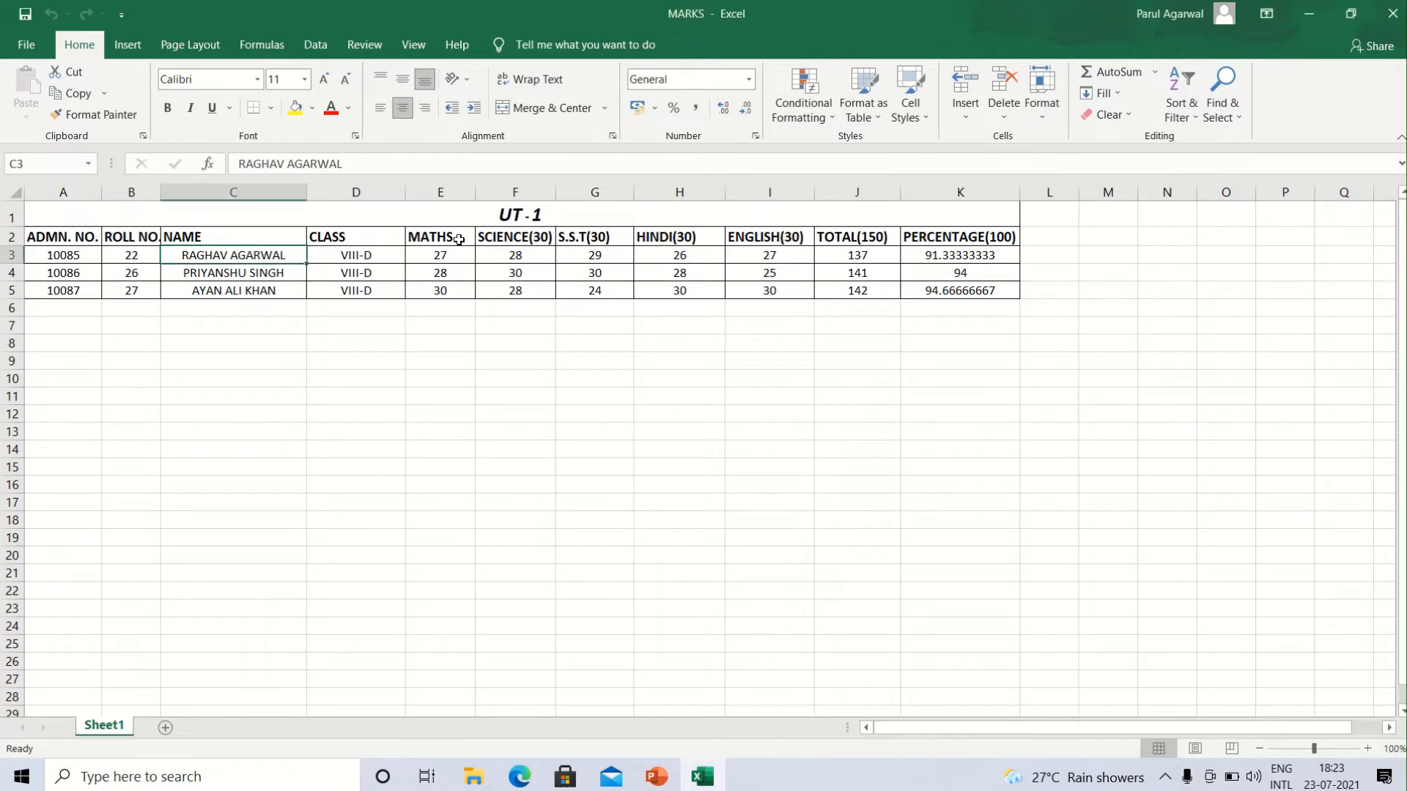
double_click(458, 240)
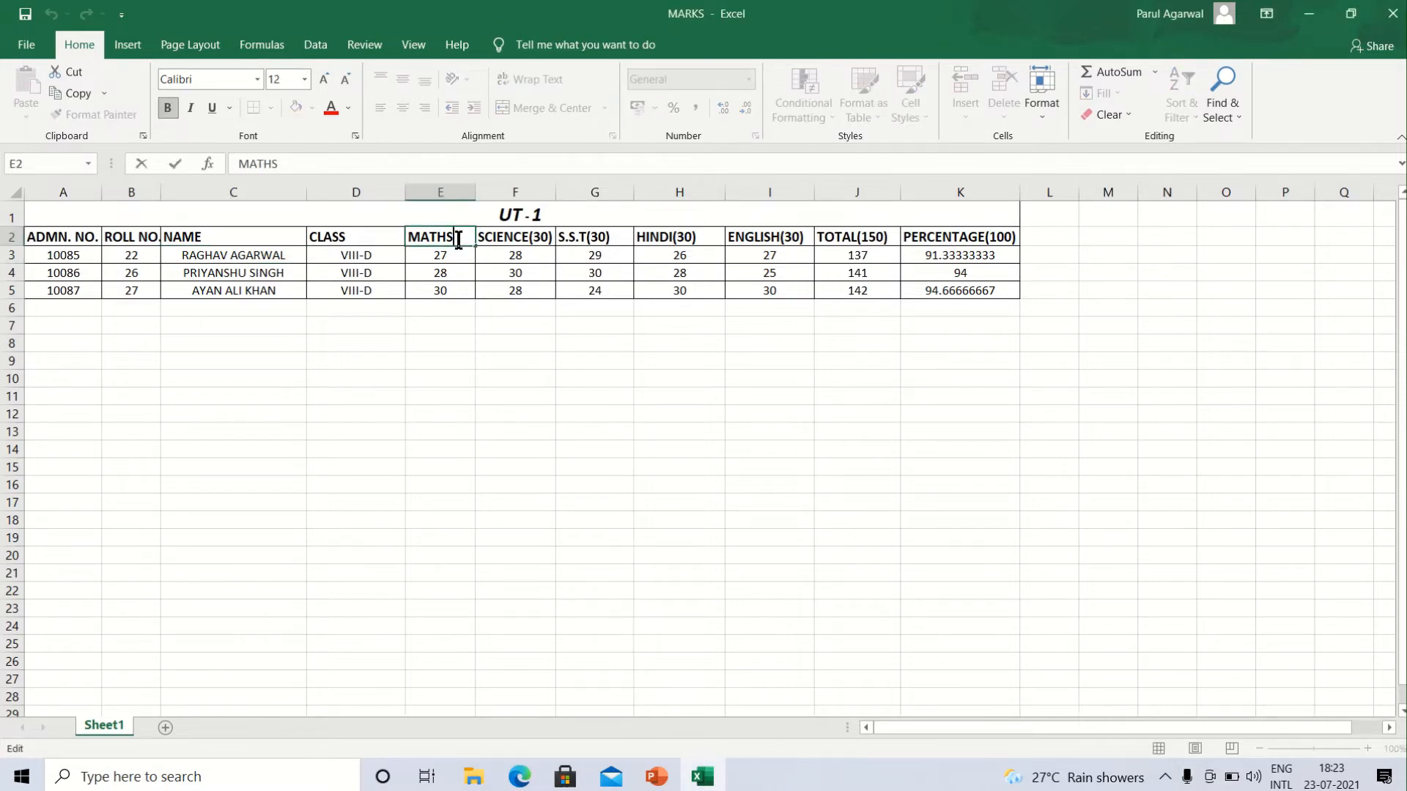
type("(30)")
left_click(466, 273)
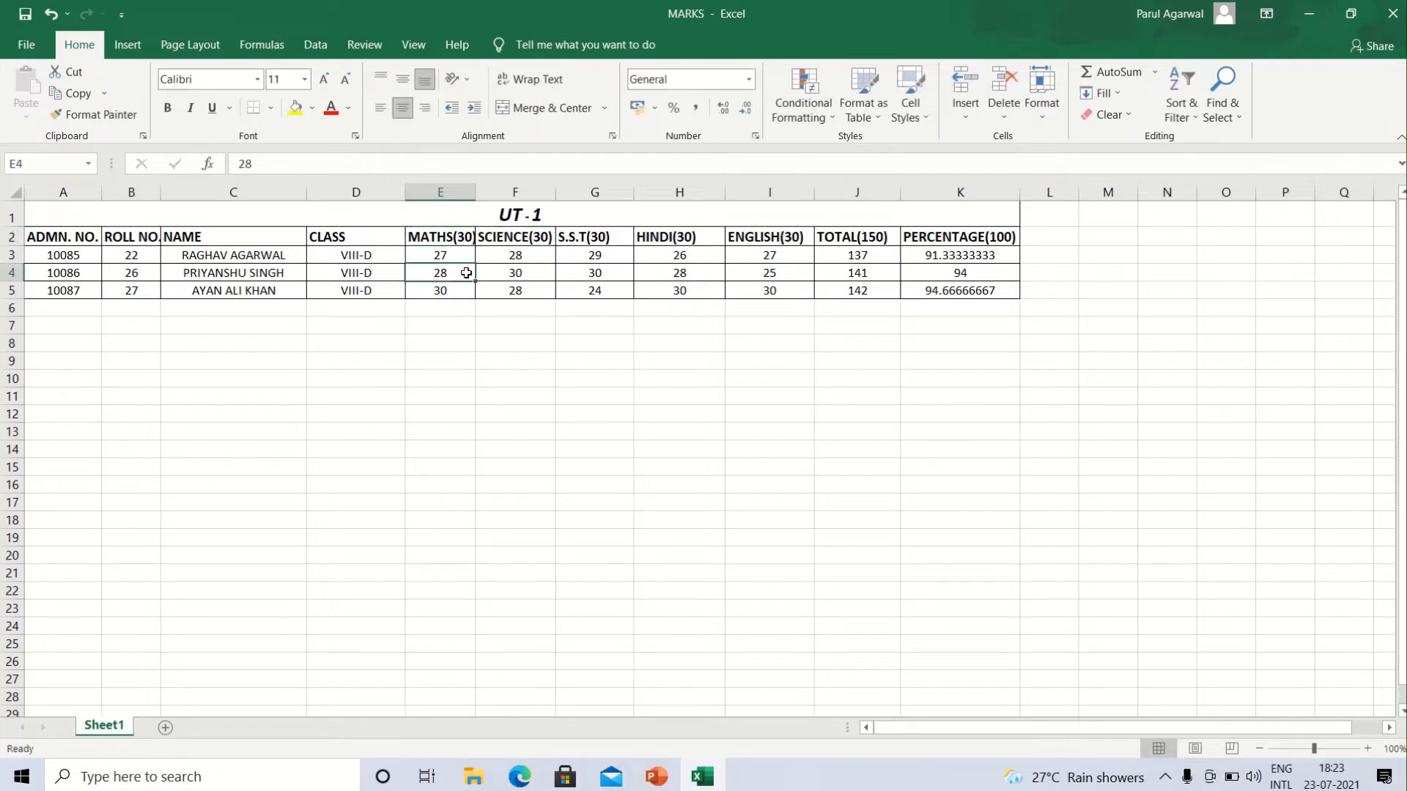
Step: Examine the first student's marks and total formula in row 3, along with the subject columns F to I
left_click(238, 265)
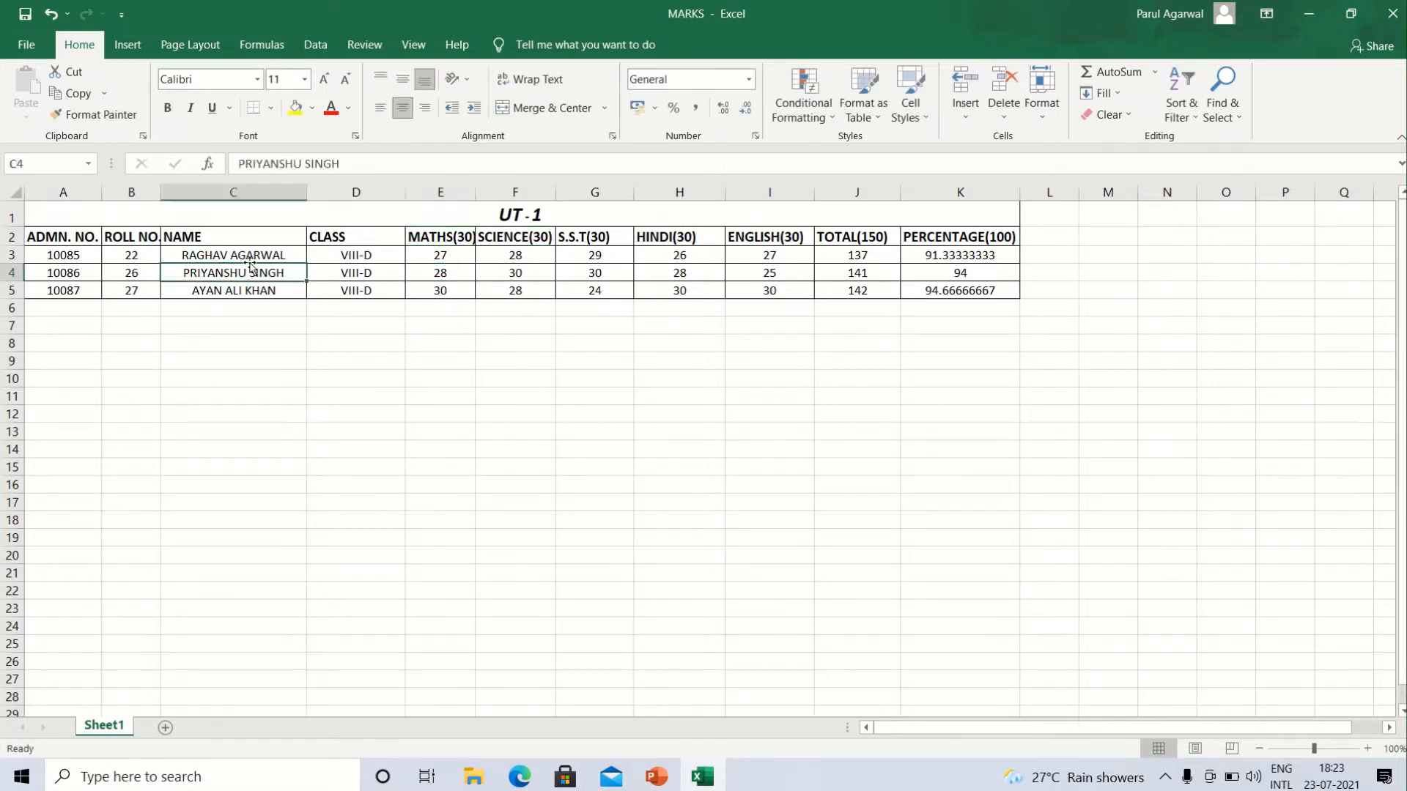
left_click(337, 256)
left_click(438, 252)
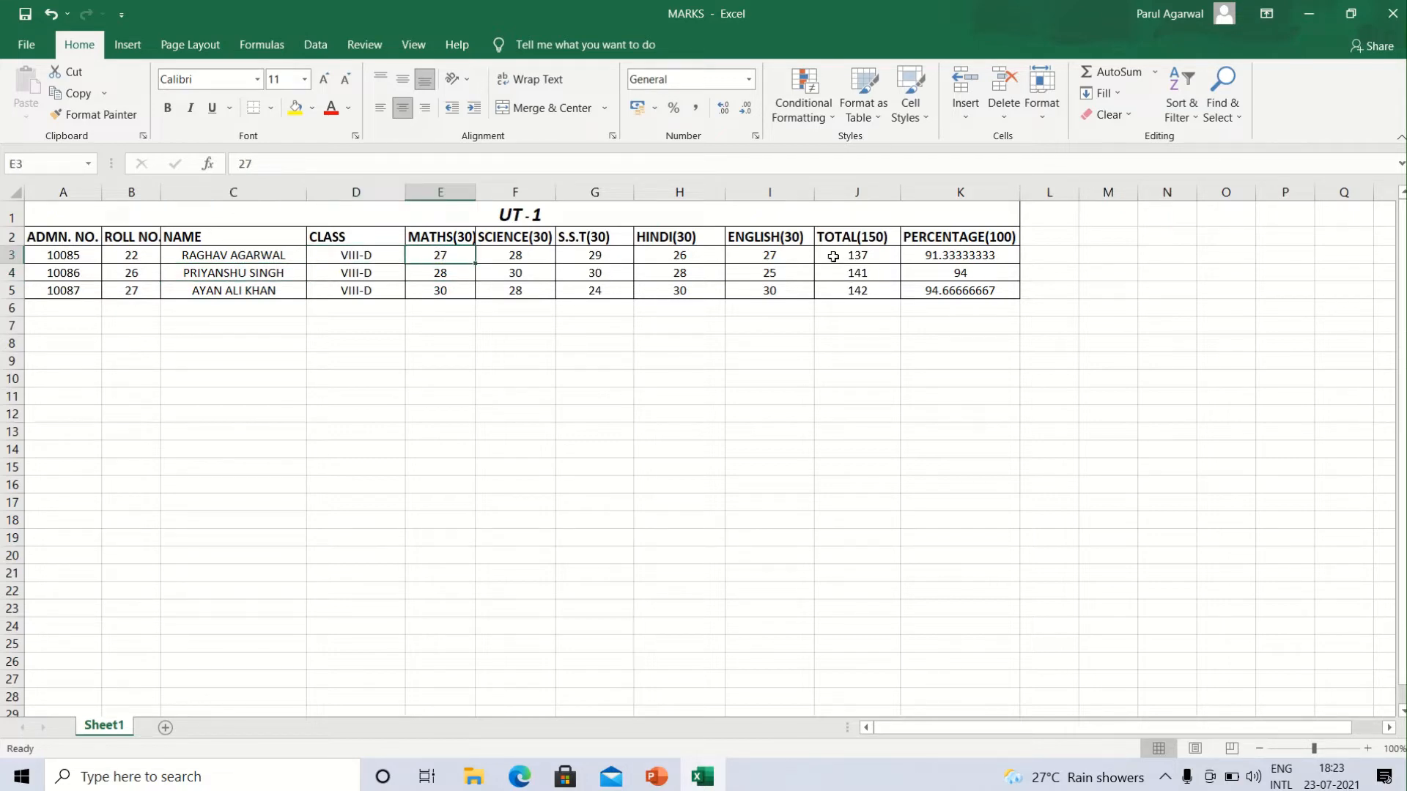
left_click(843, 257)
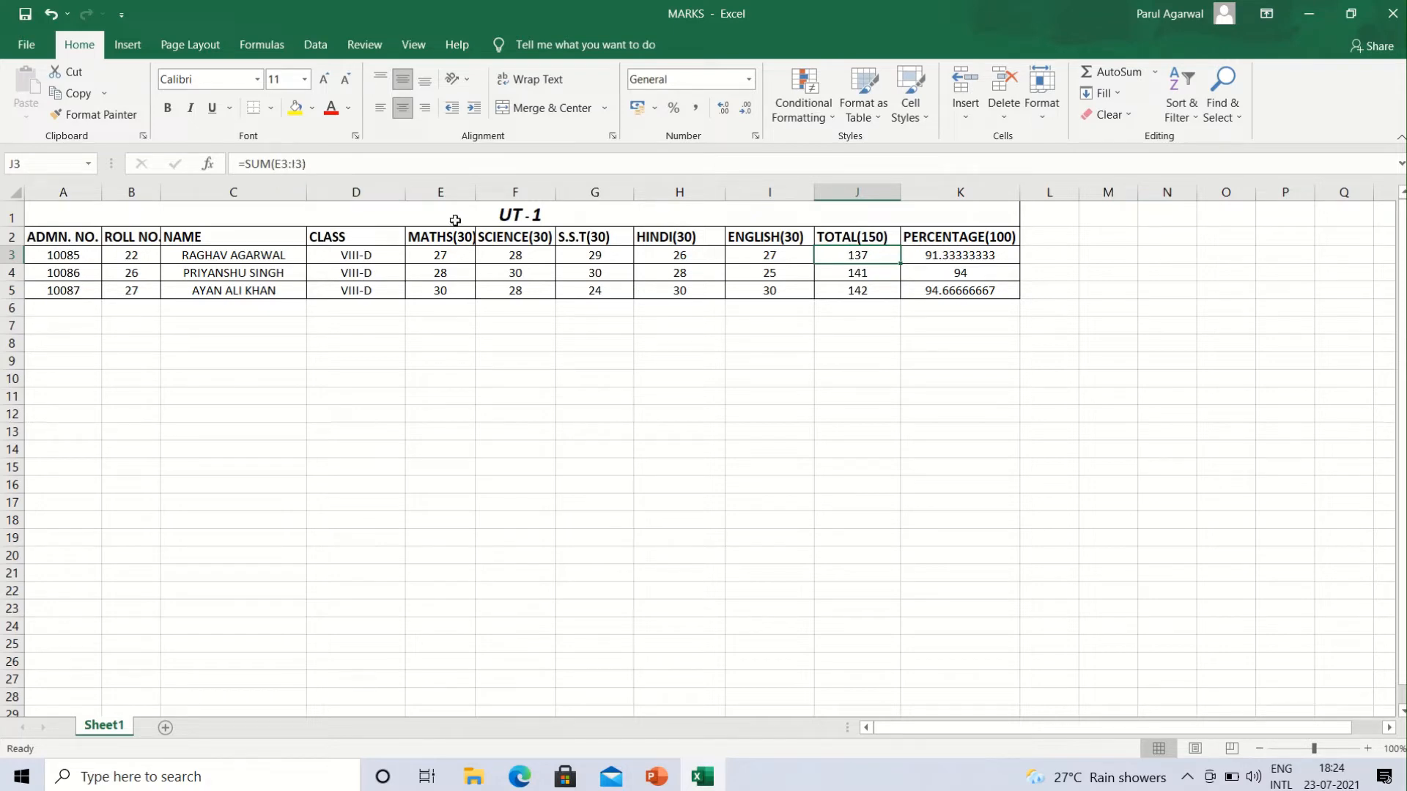
left_click(419, 254)
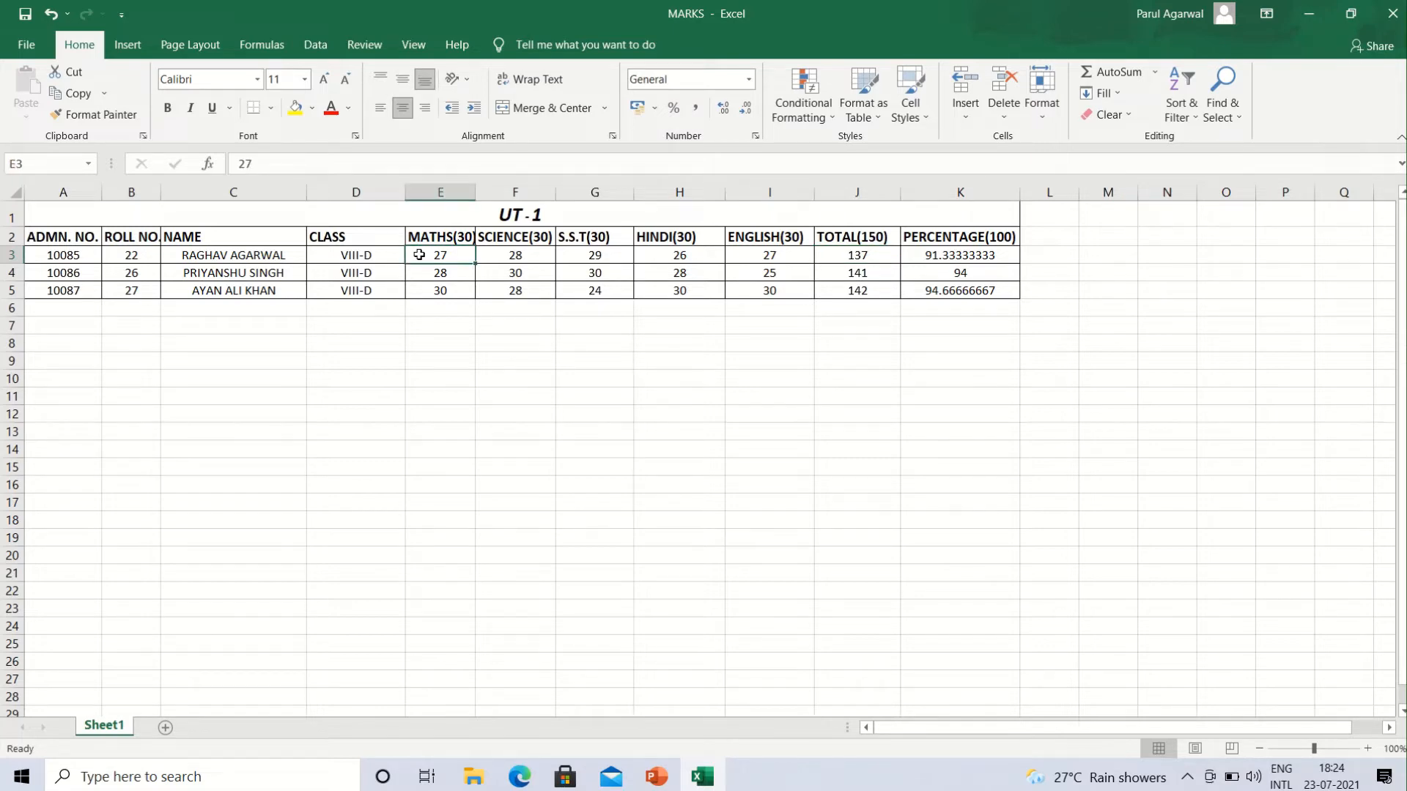
left_click(788, 261)
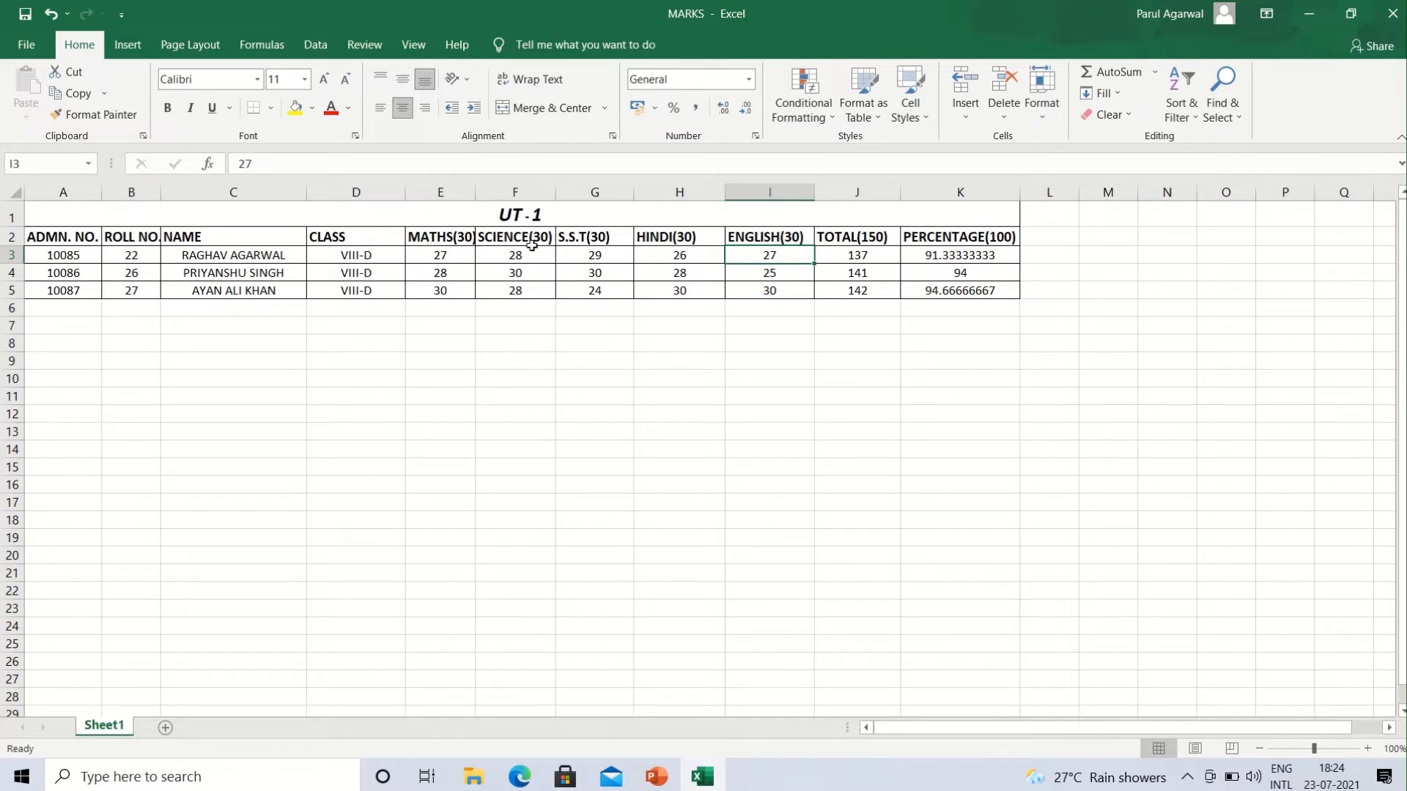
left_click(525, 185)
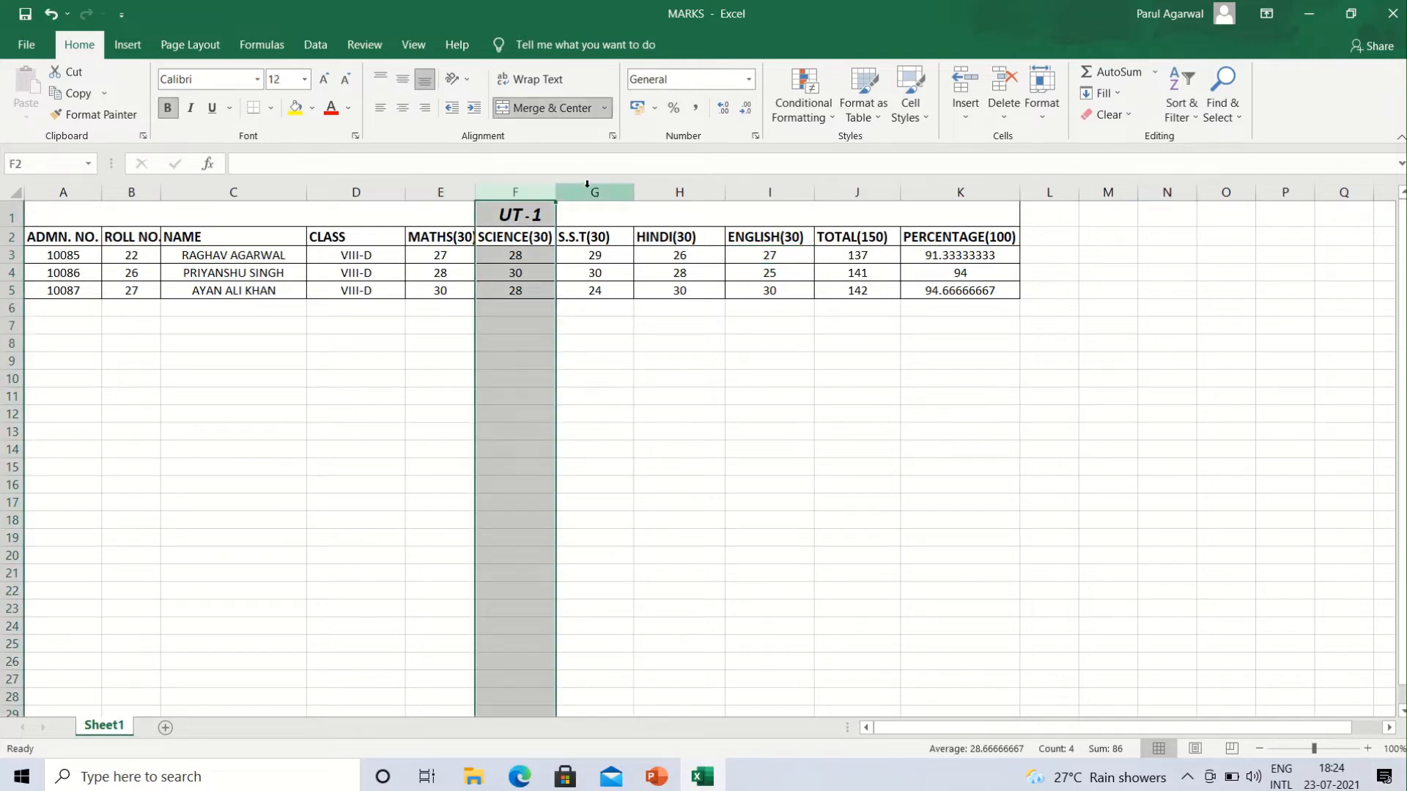
left_click(587, 185)
left_click(678, 184)
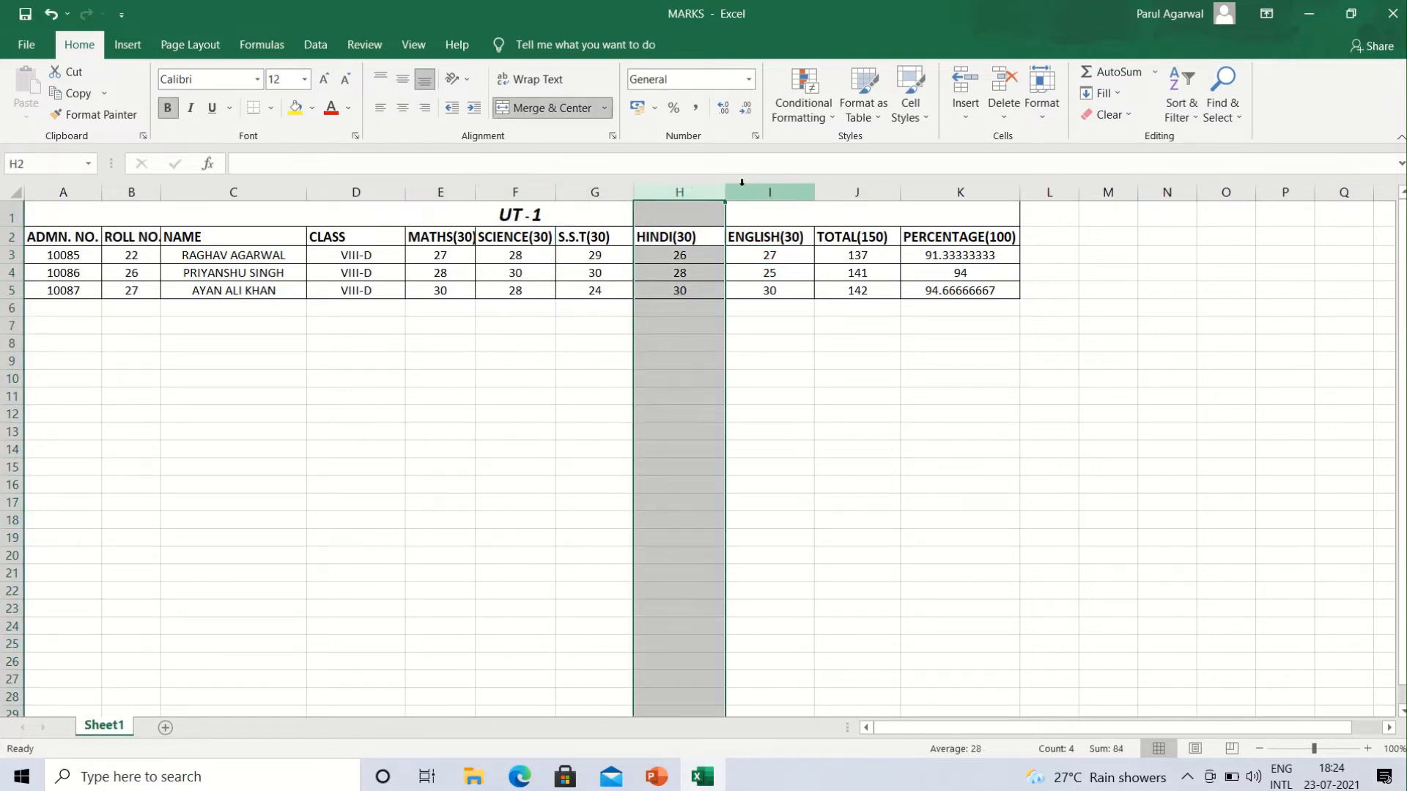
left_click(761, 186)
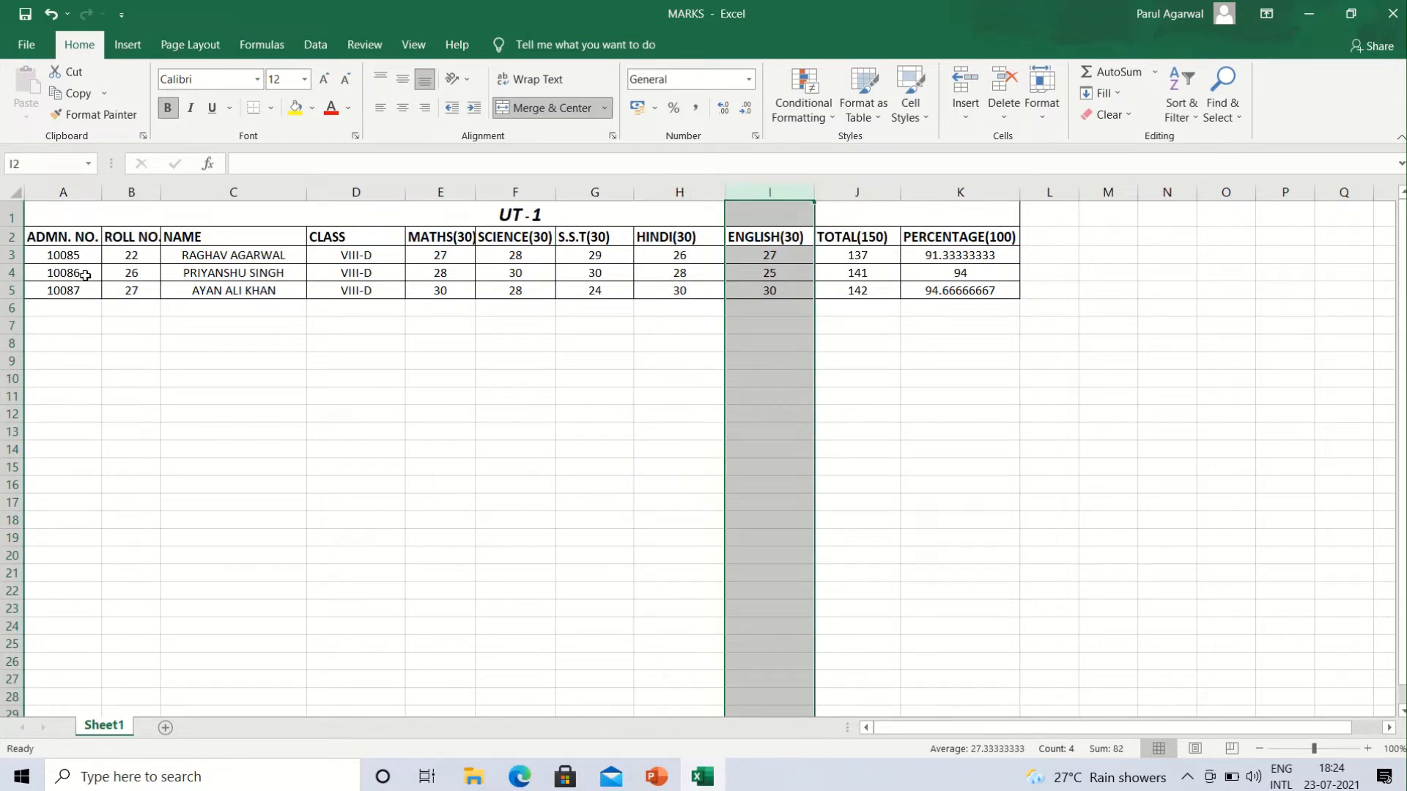
left_click(12, 255)
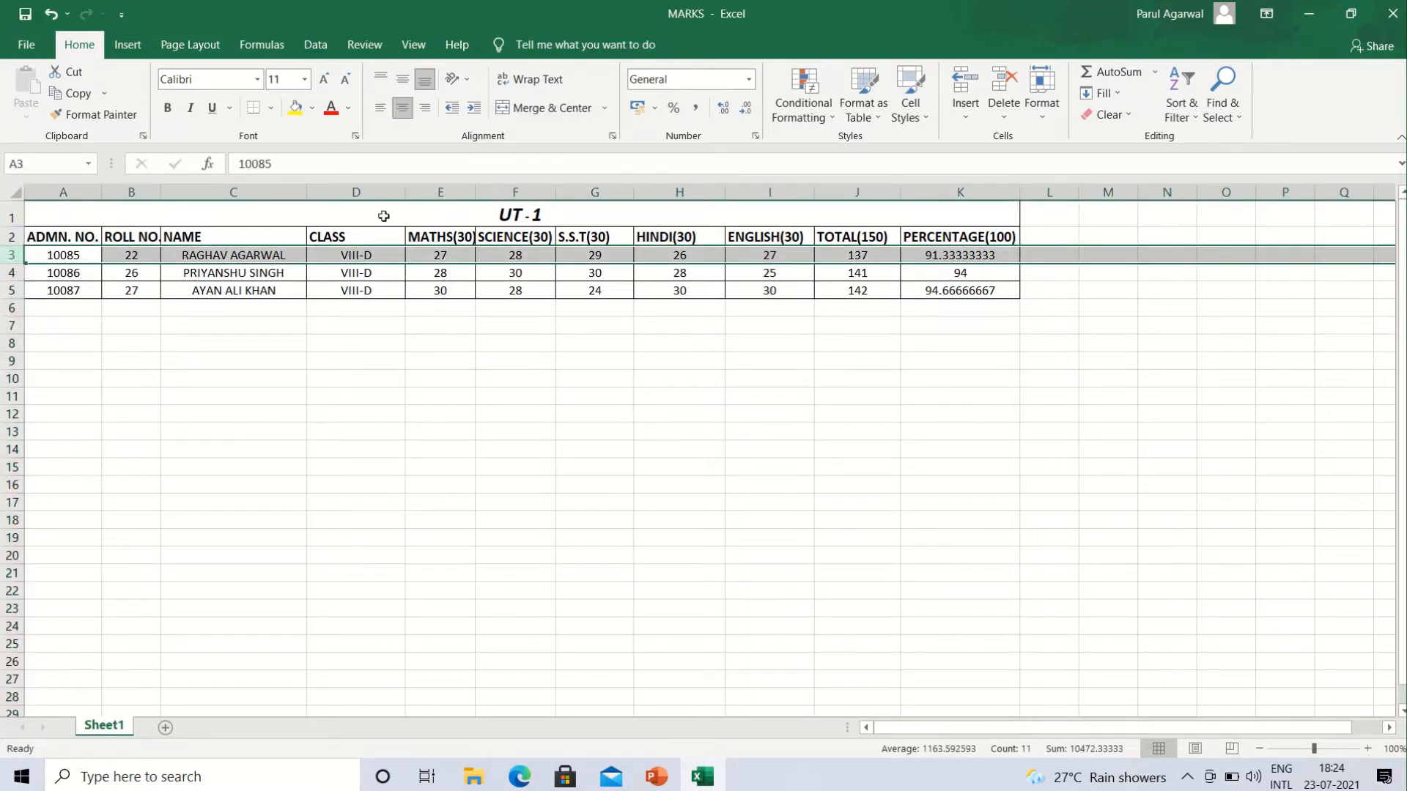
Step: Inspect the SUM formula in J3 and the first and last subject marks in its range E3:I3
left_click(827, 256)
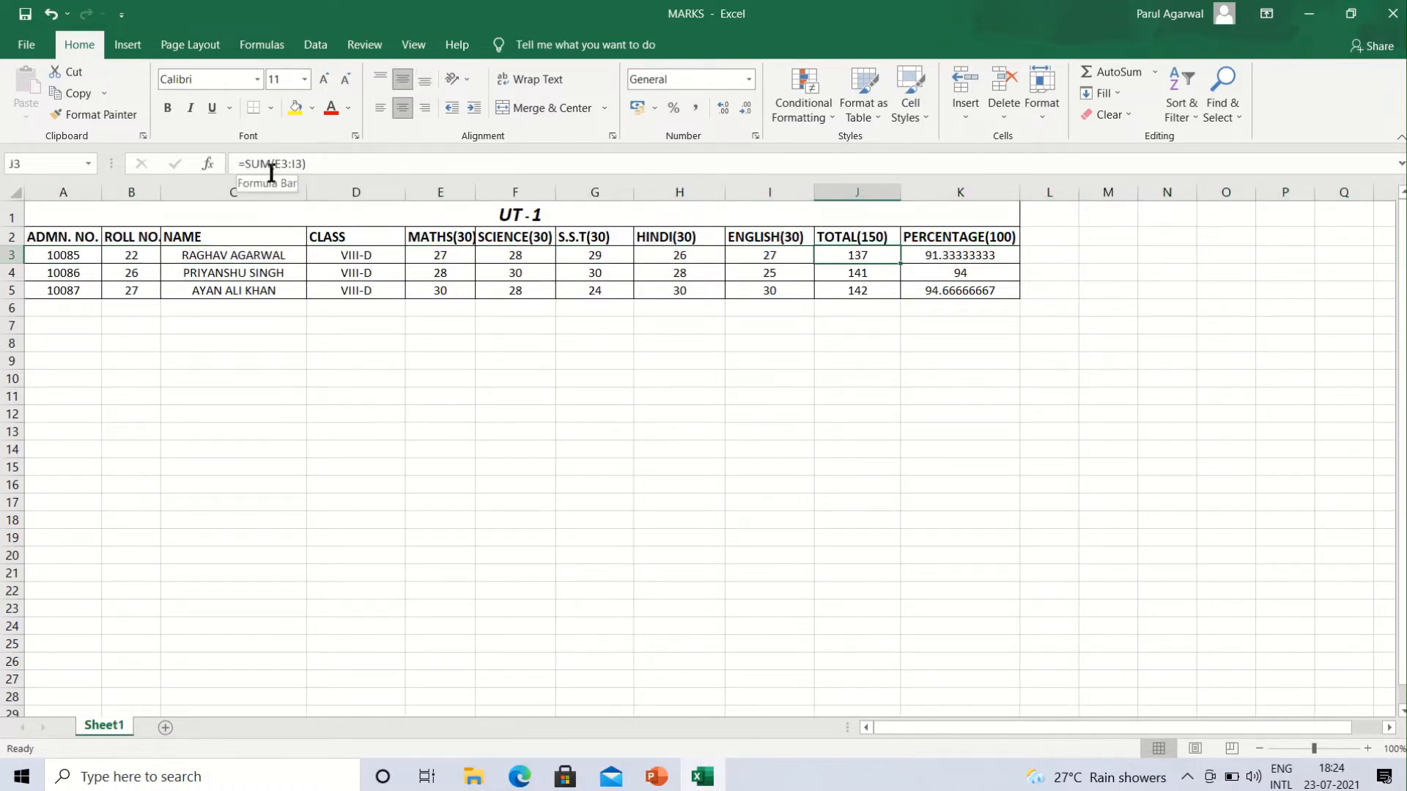
left_click(433, 255)
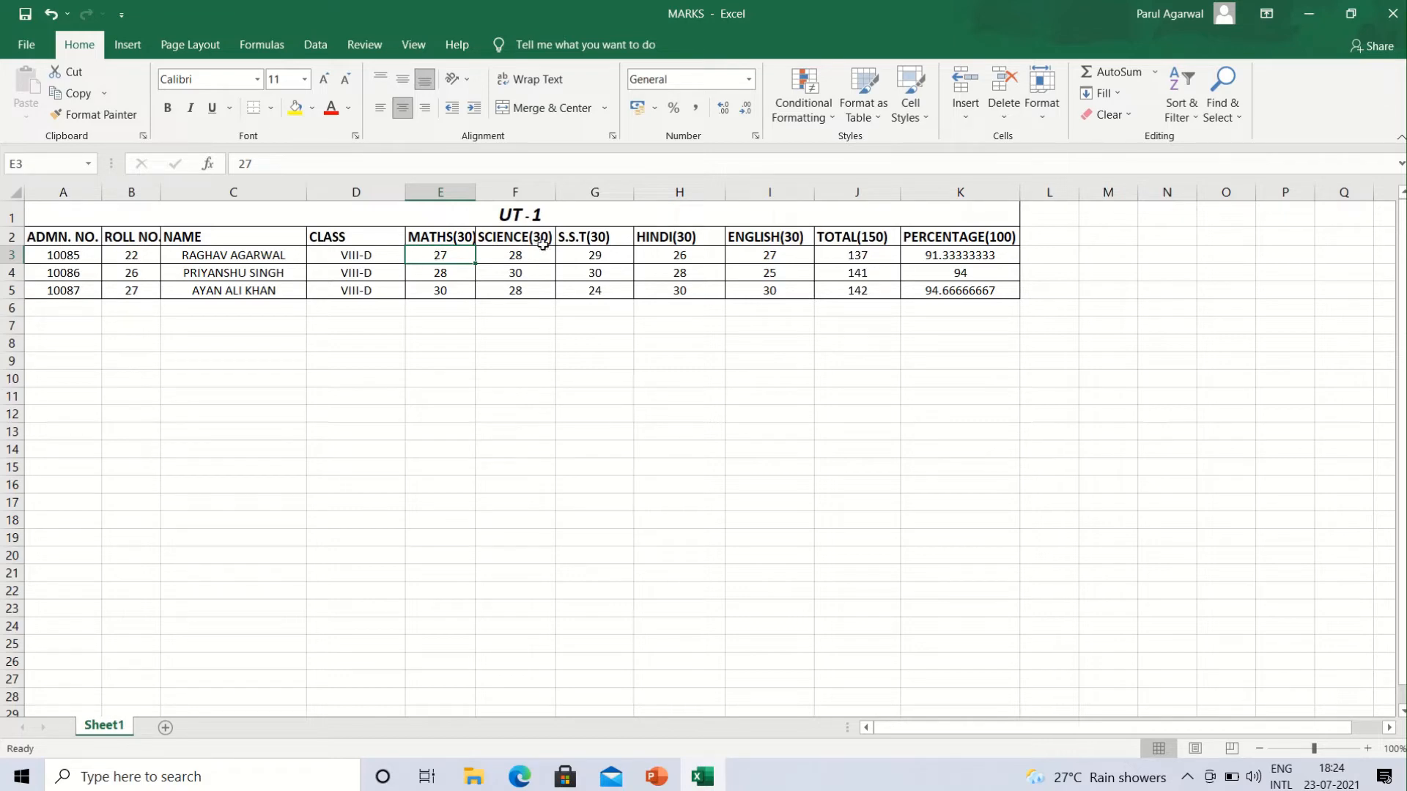
left_click(774, 261)
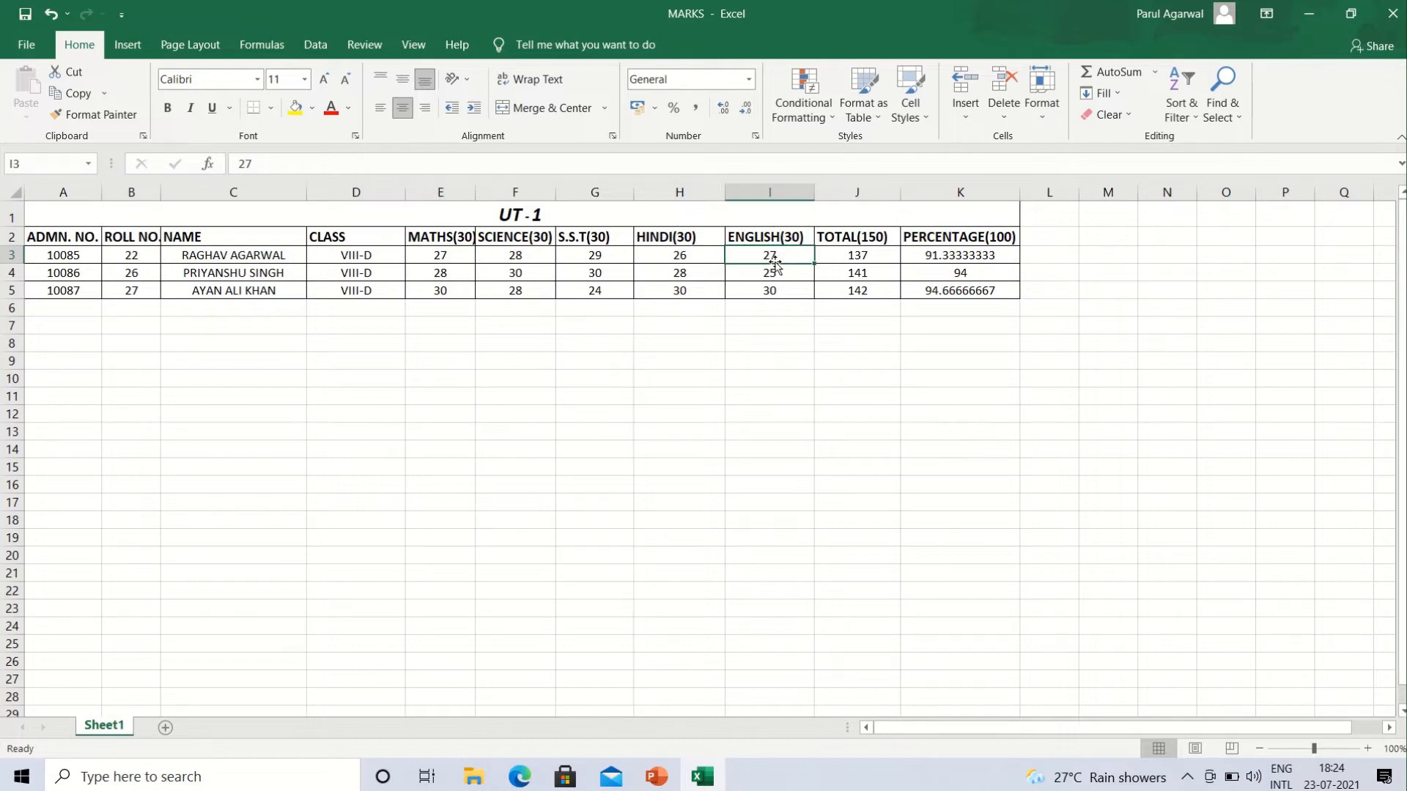
left_click(853, 256)
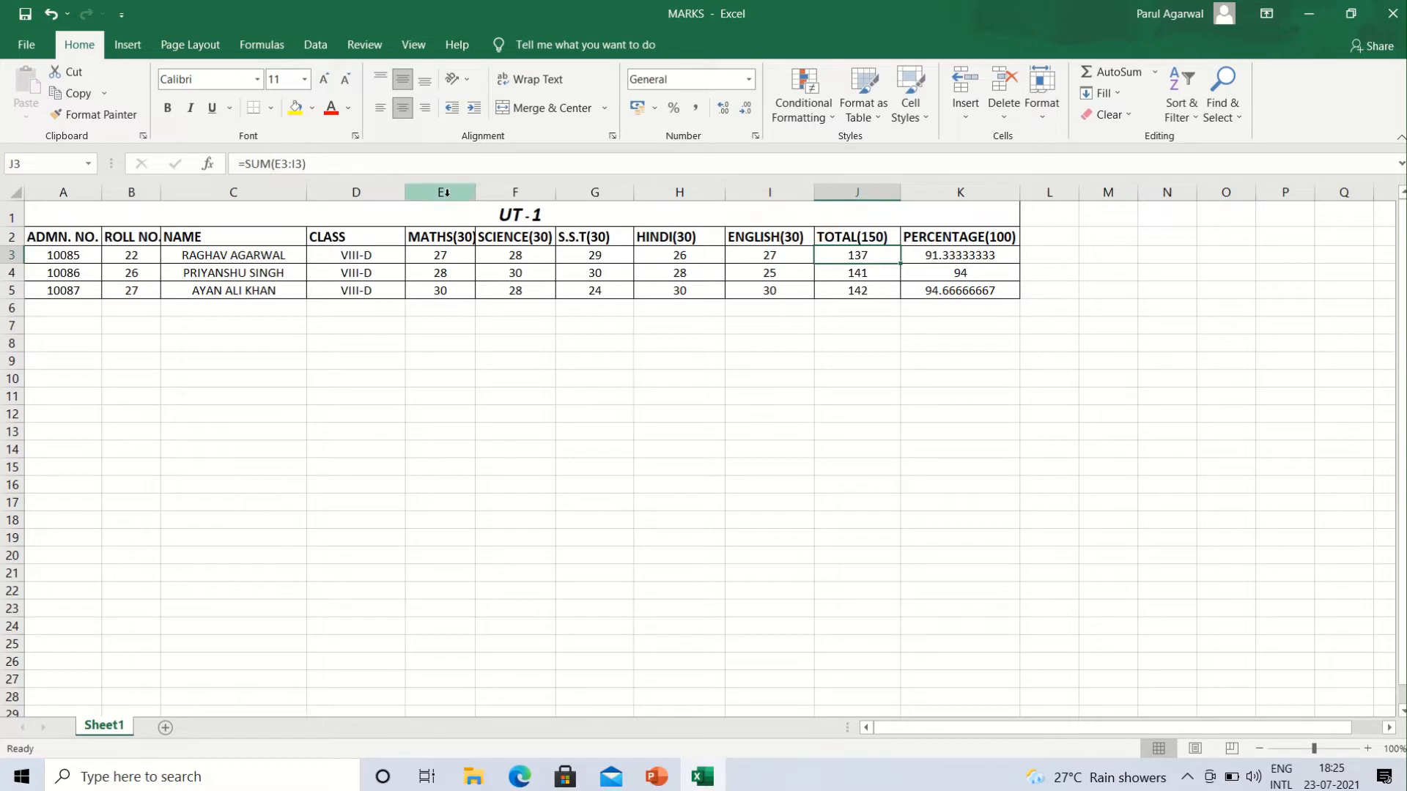
left_click(315, 166)
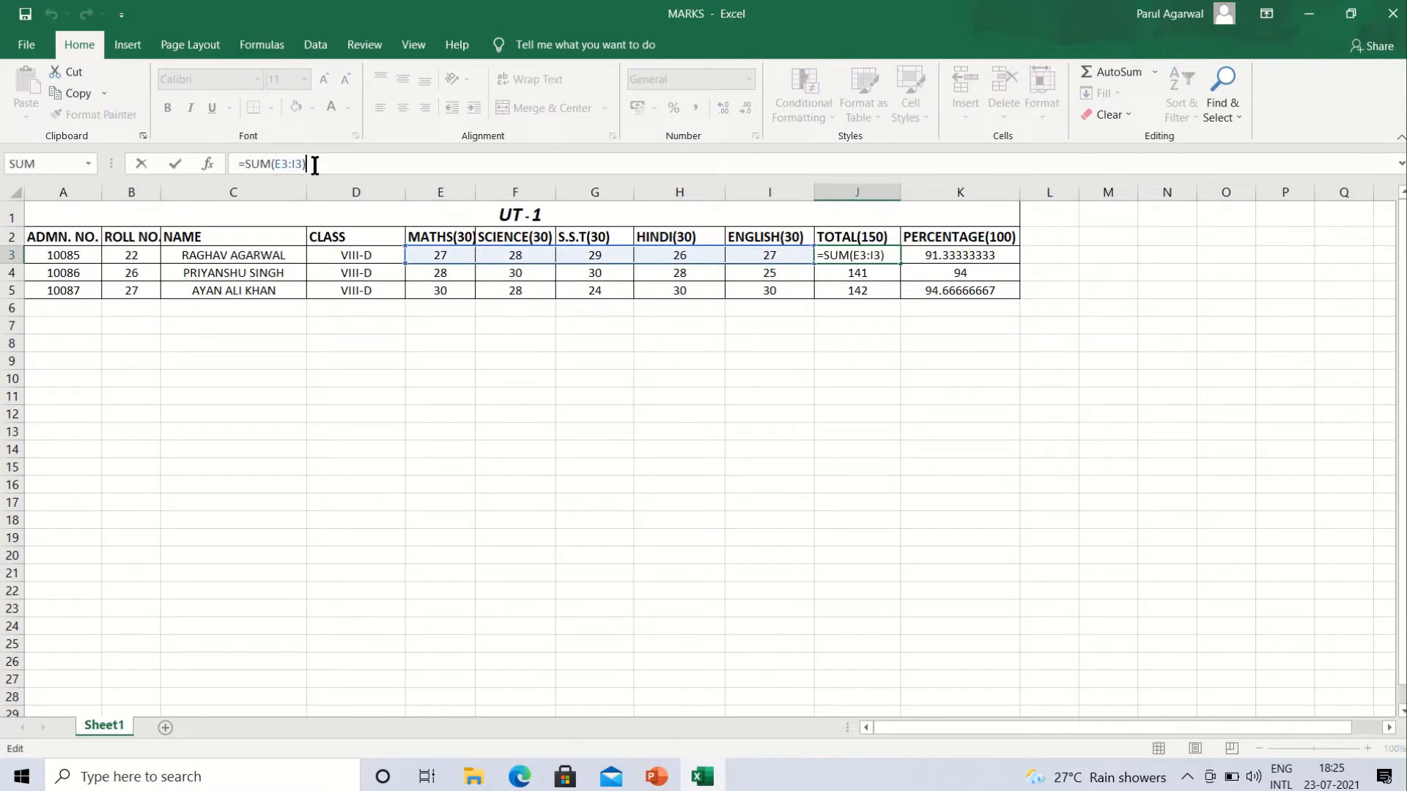
left_click(892, 254)
key("Return")
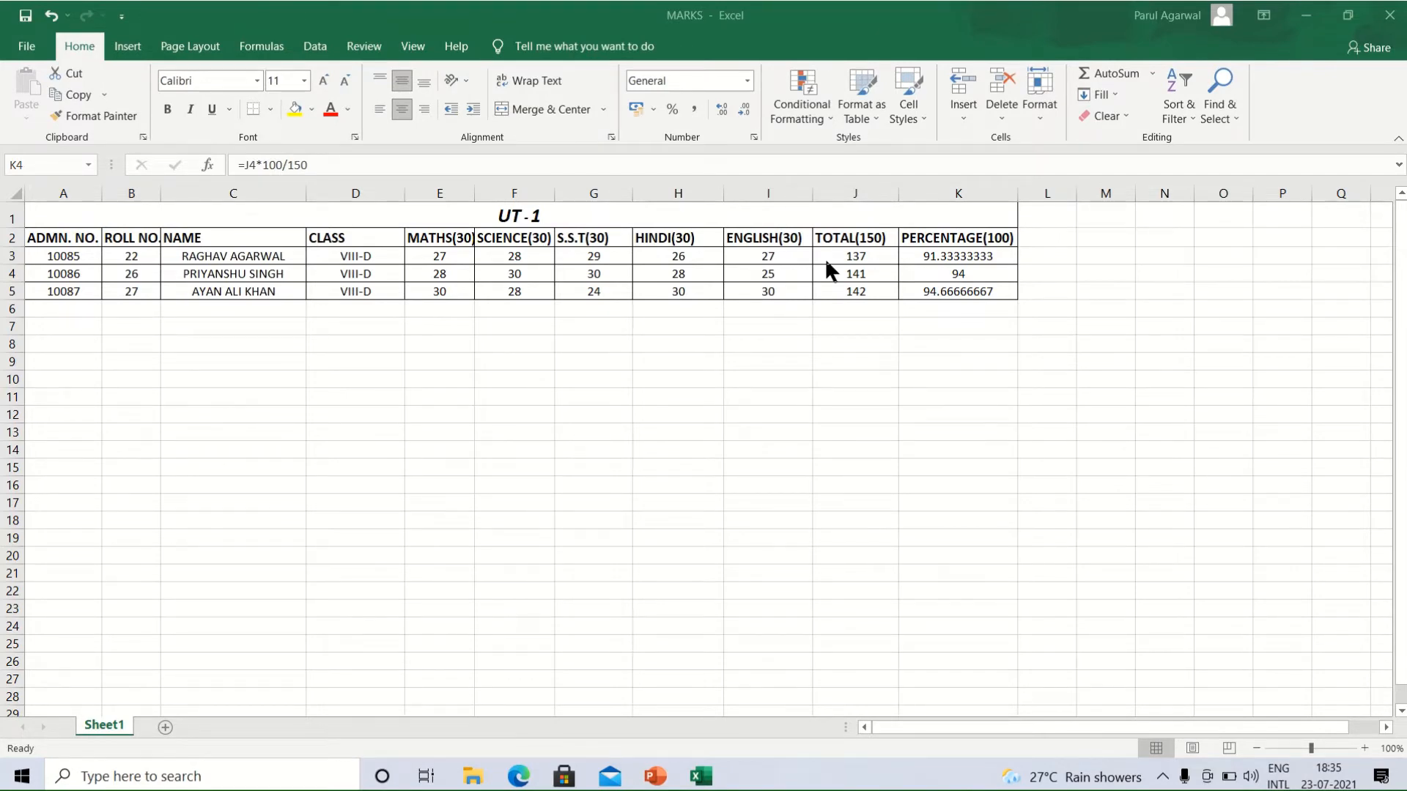
Step: Replace the percentage formula in K3 with =J3*100/150
left_click(926, 254)
left_click(926, 255)
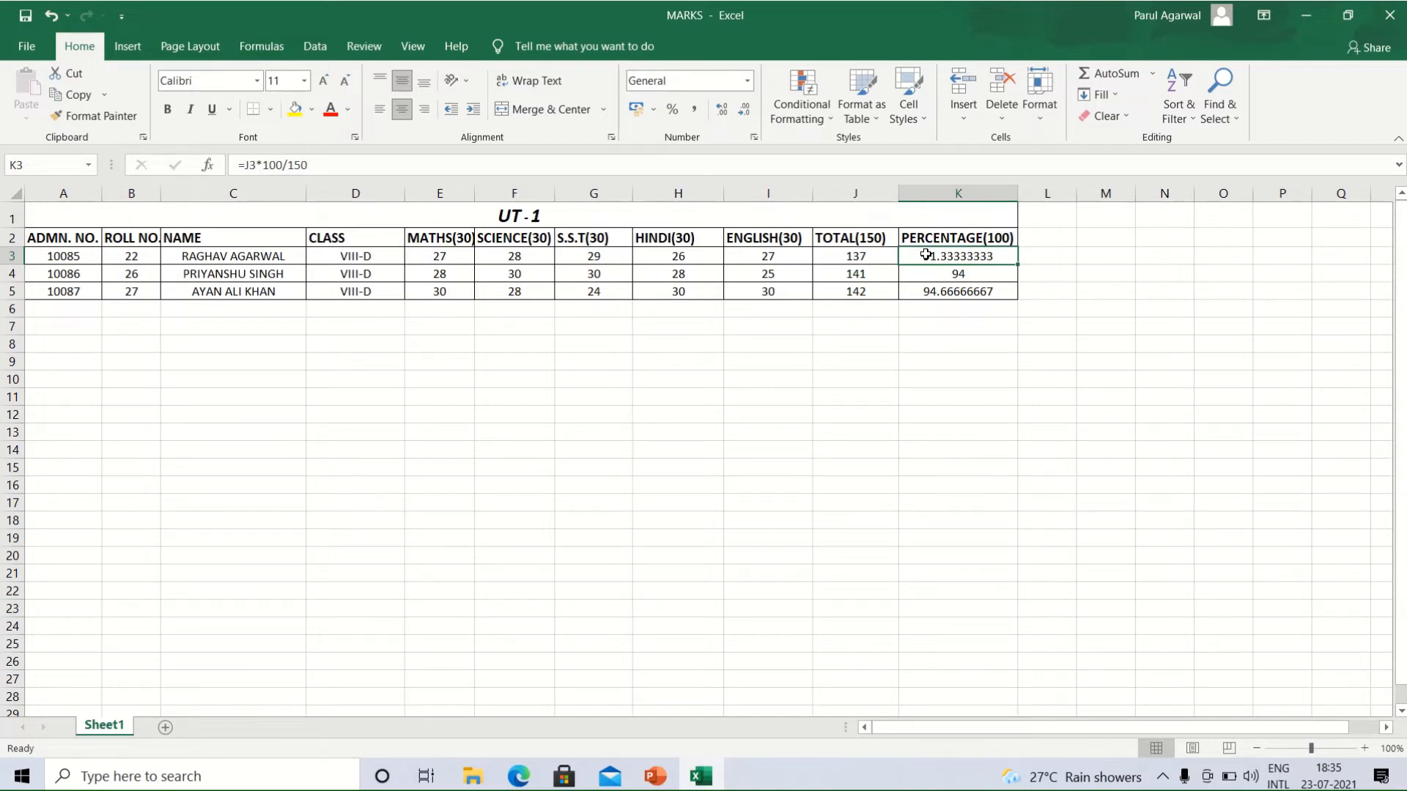
key("BackSpace")
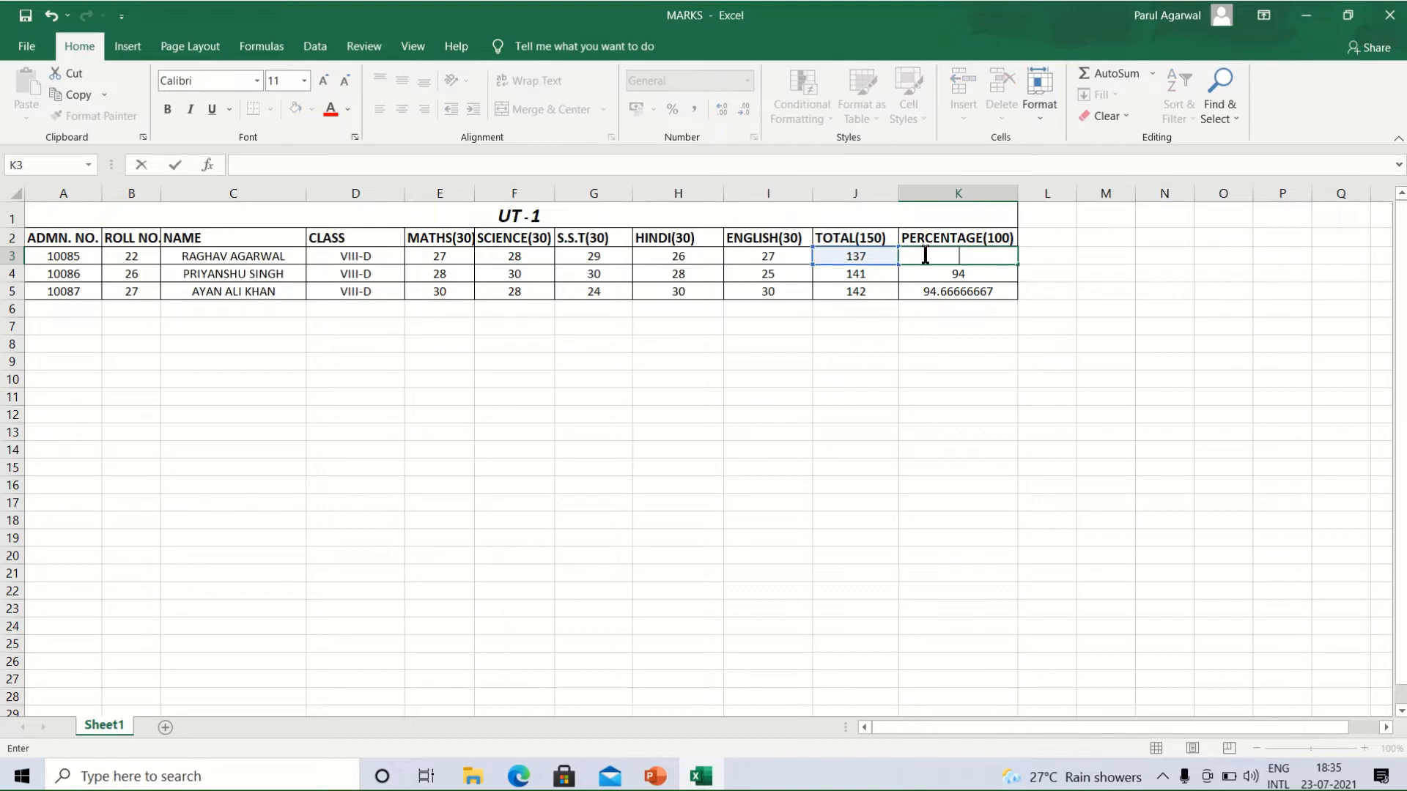
type("=")
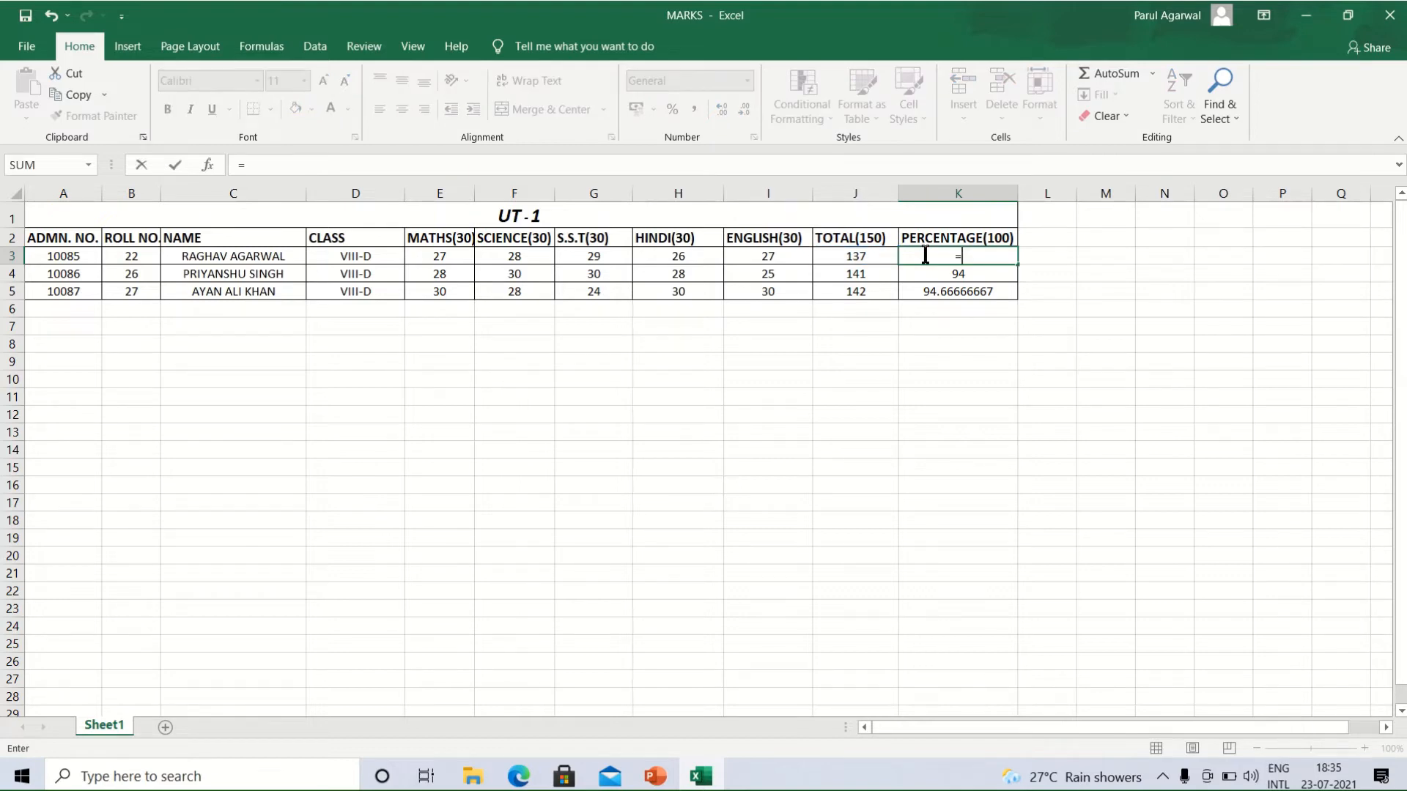
type("J3")
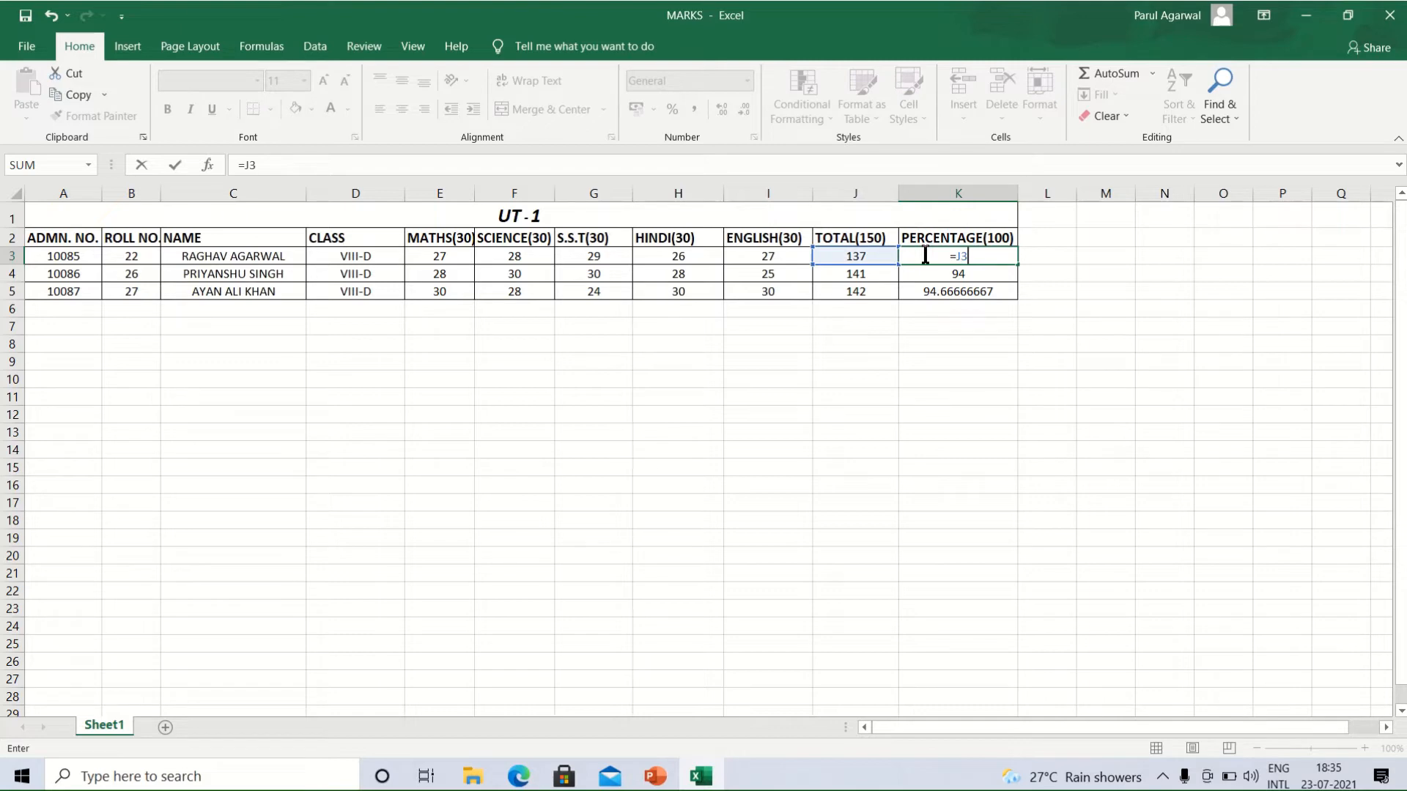
type("*100/150")
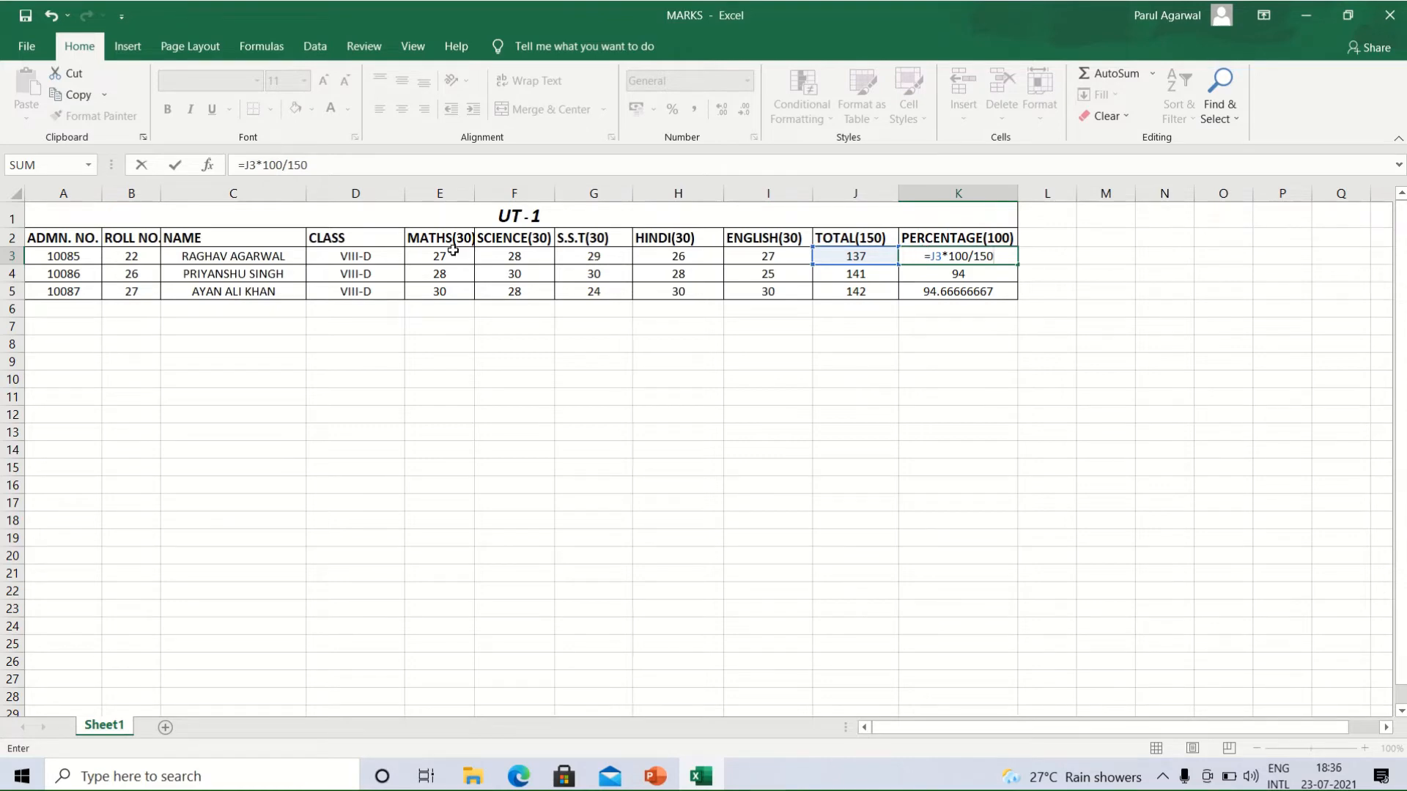
left_click(452, 250)
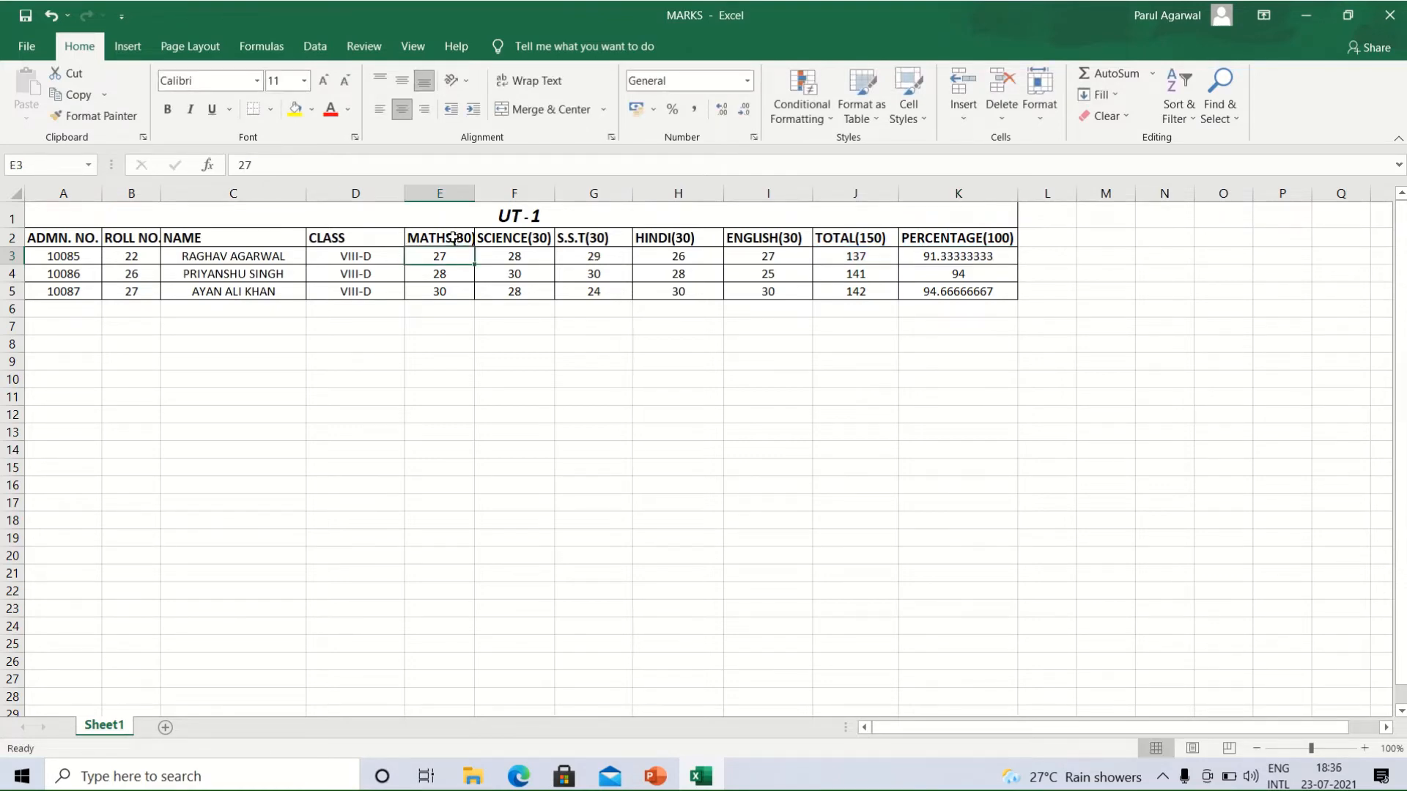
Step: Review the maximum marks in the subject headers and check them against the percentage formula in K3
left_click(453, 238)
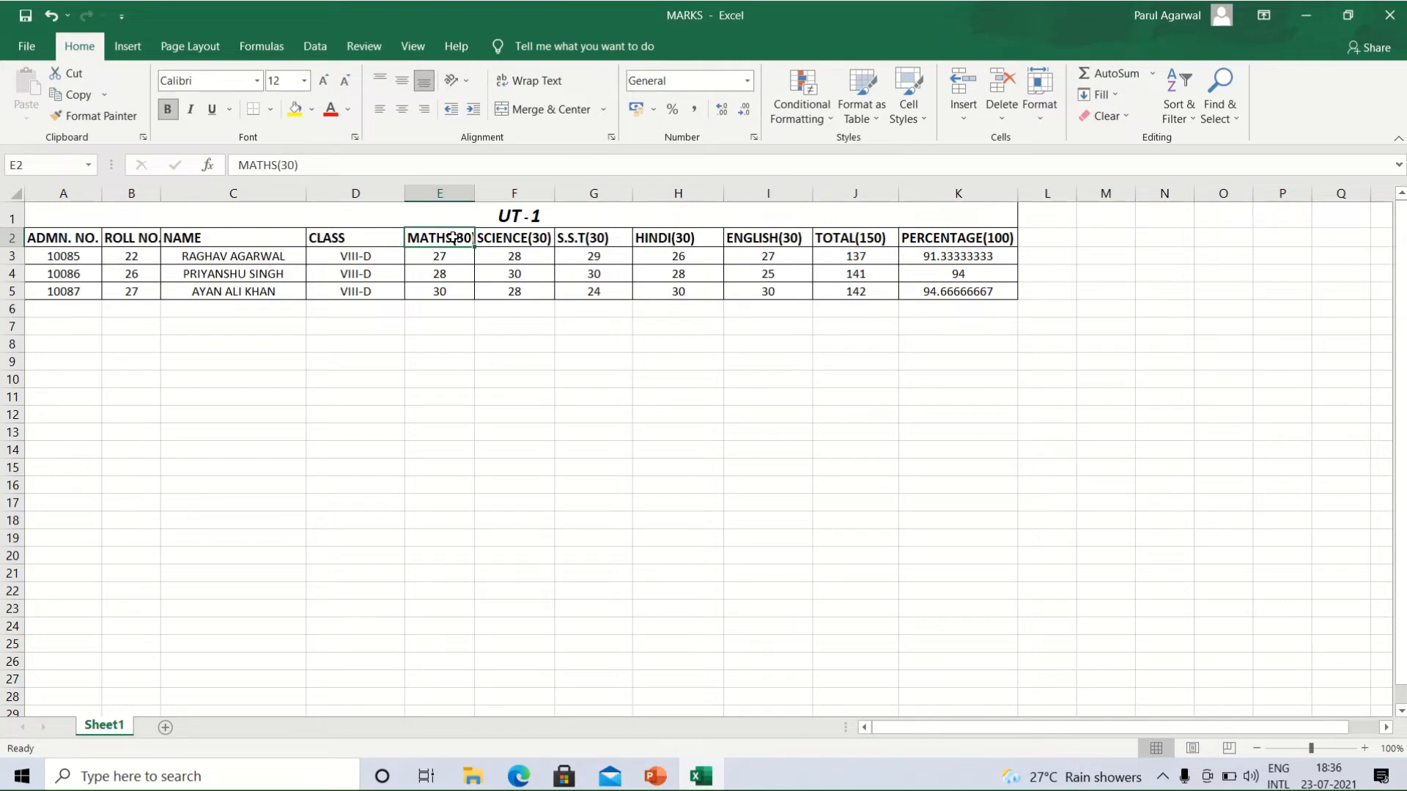
left_click(514, 234)
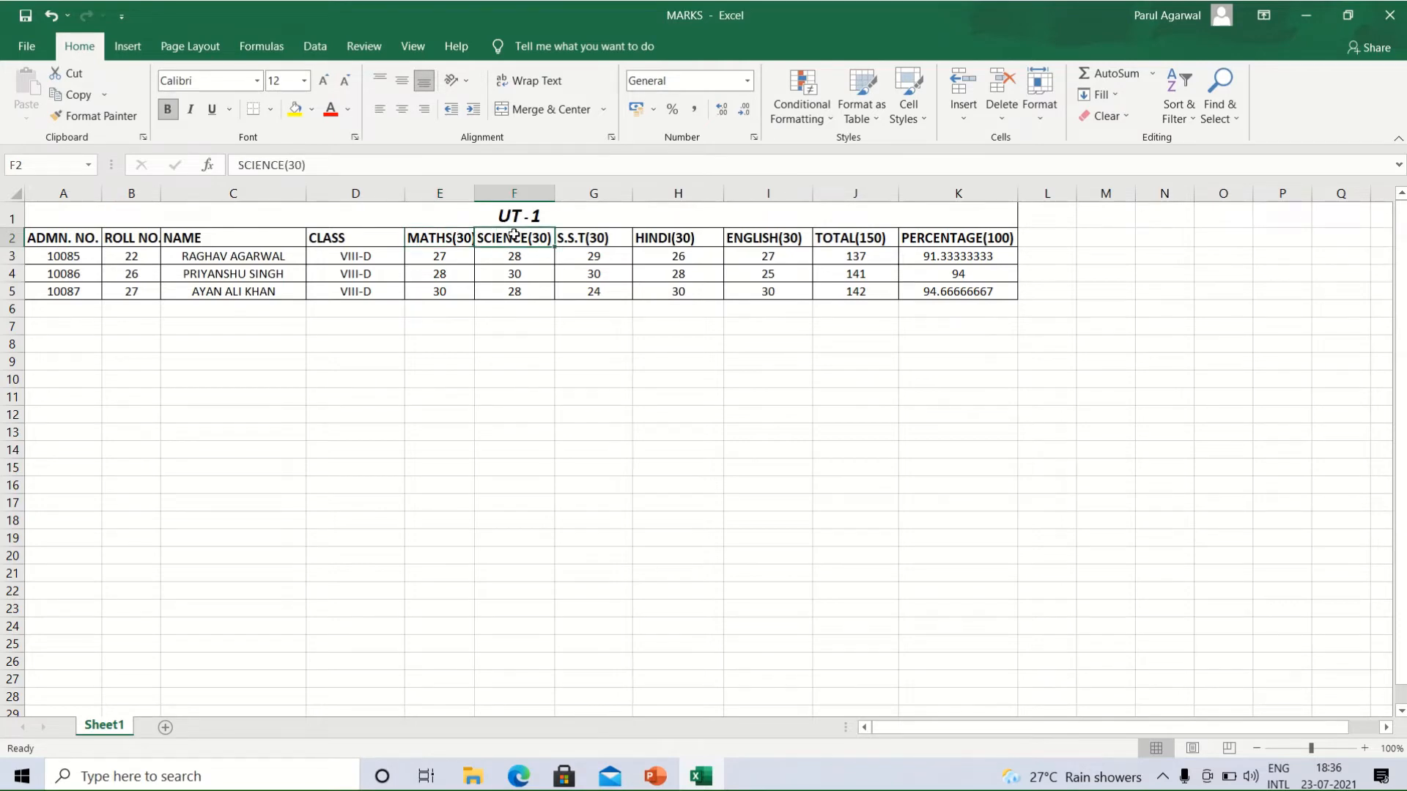
left_click(600, 242)
left_click(663, 236)
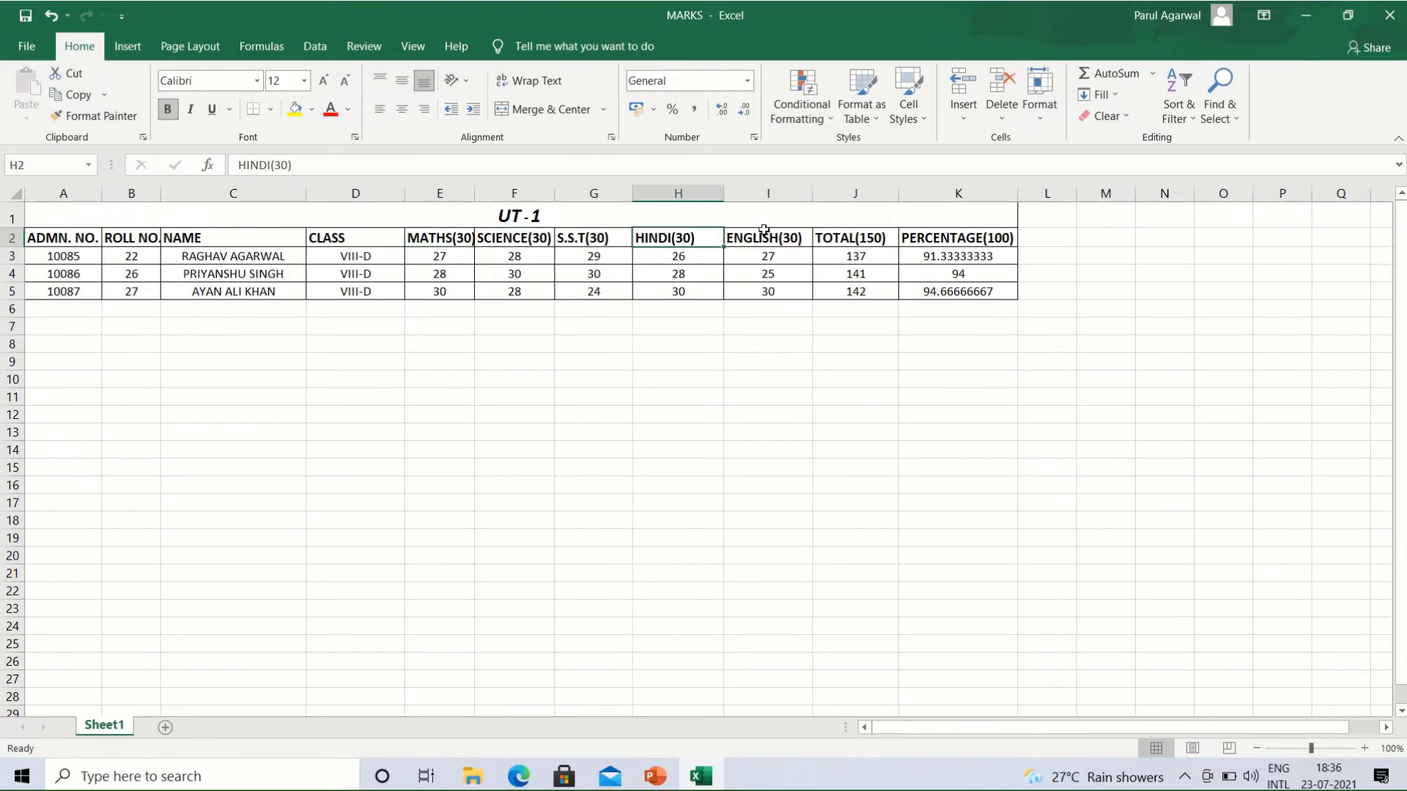
left_click(766, 253)
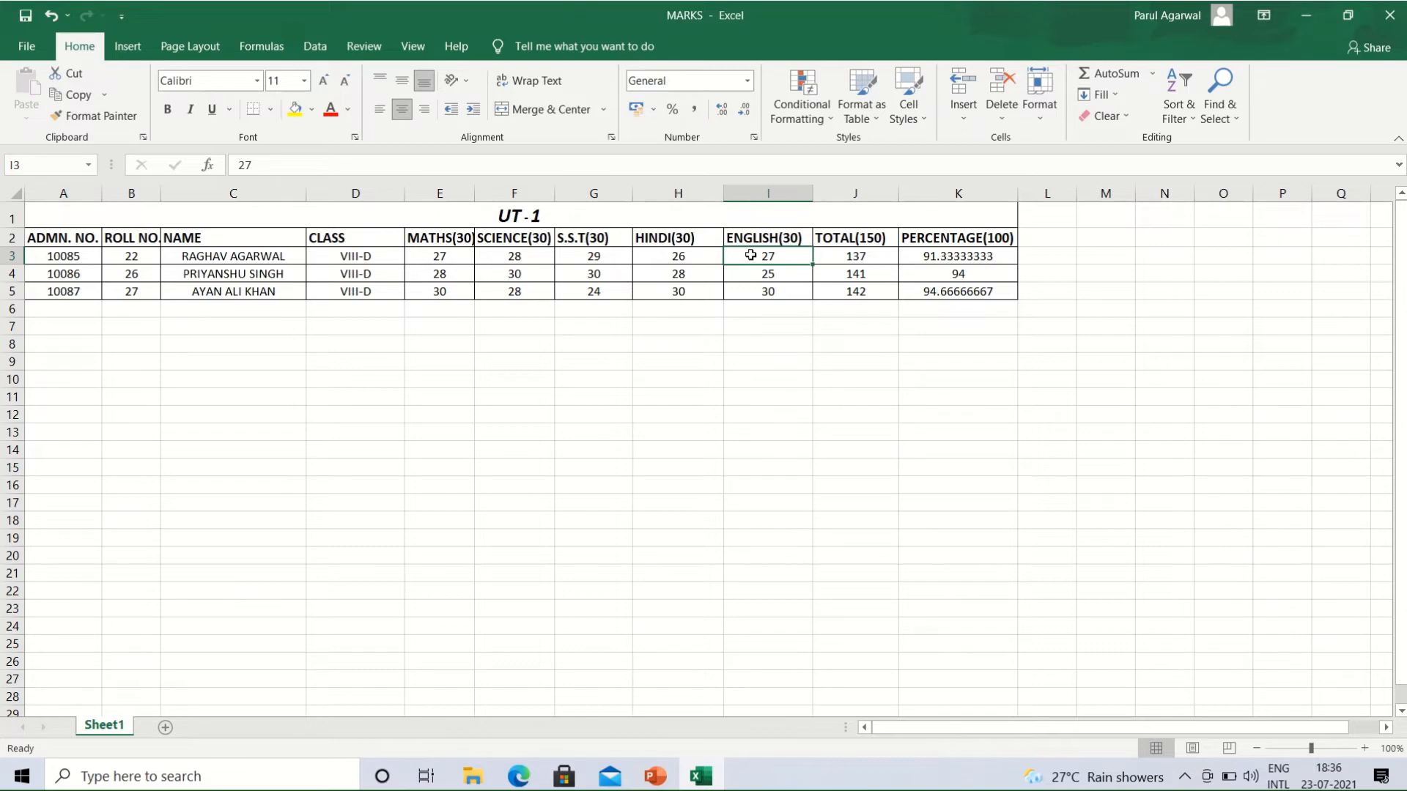
left_click(925, 255)
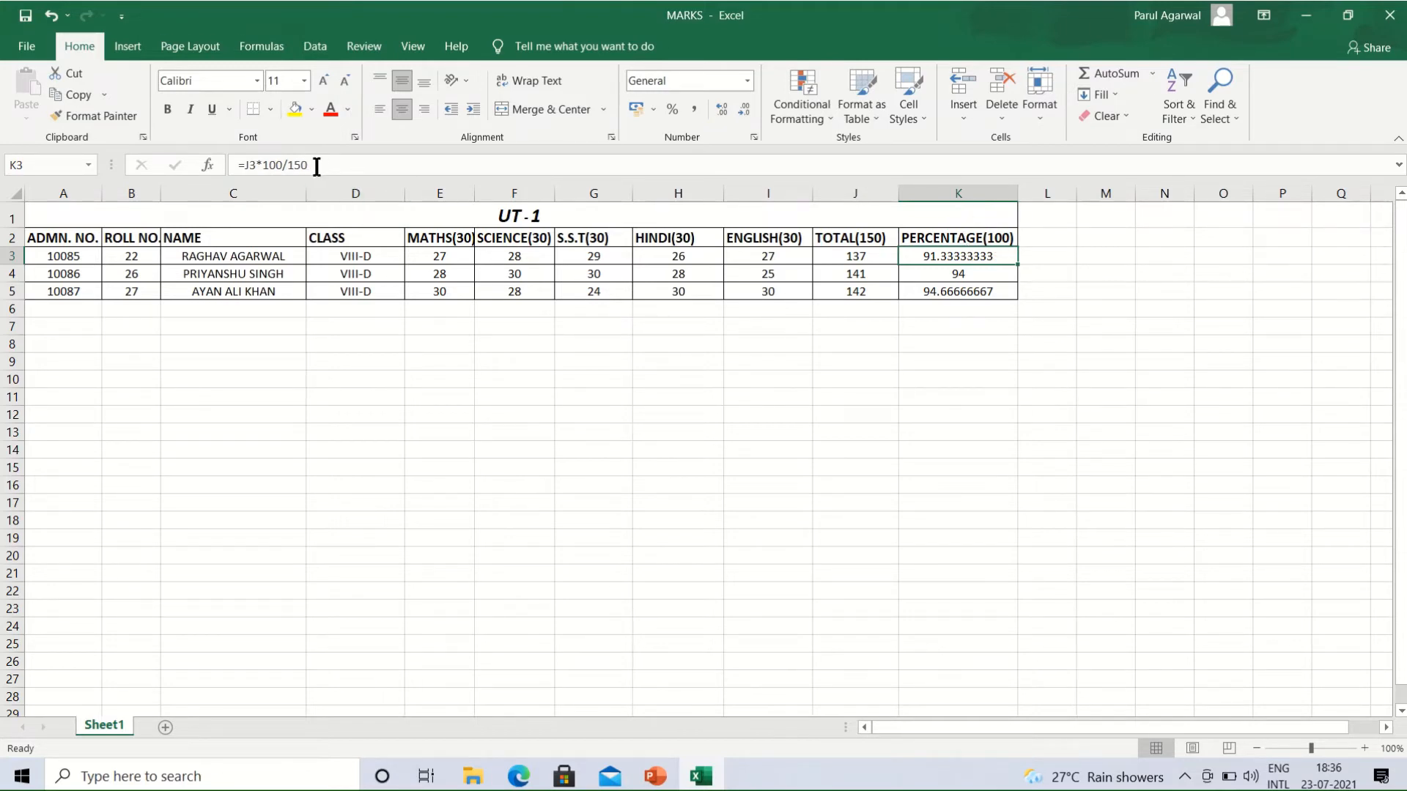
left_click(317, 165)
key("Return")
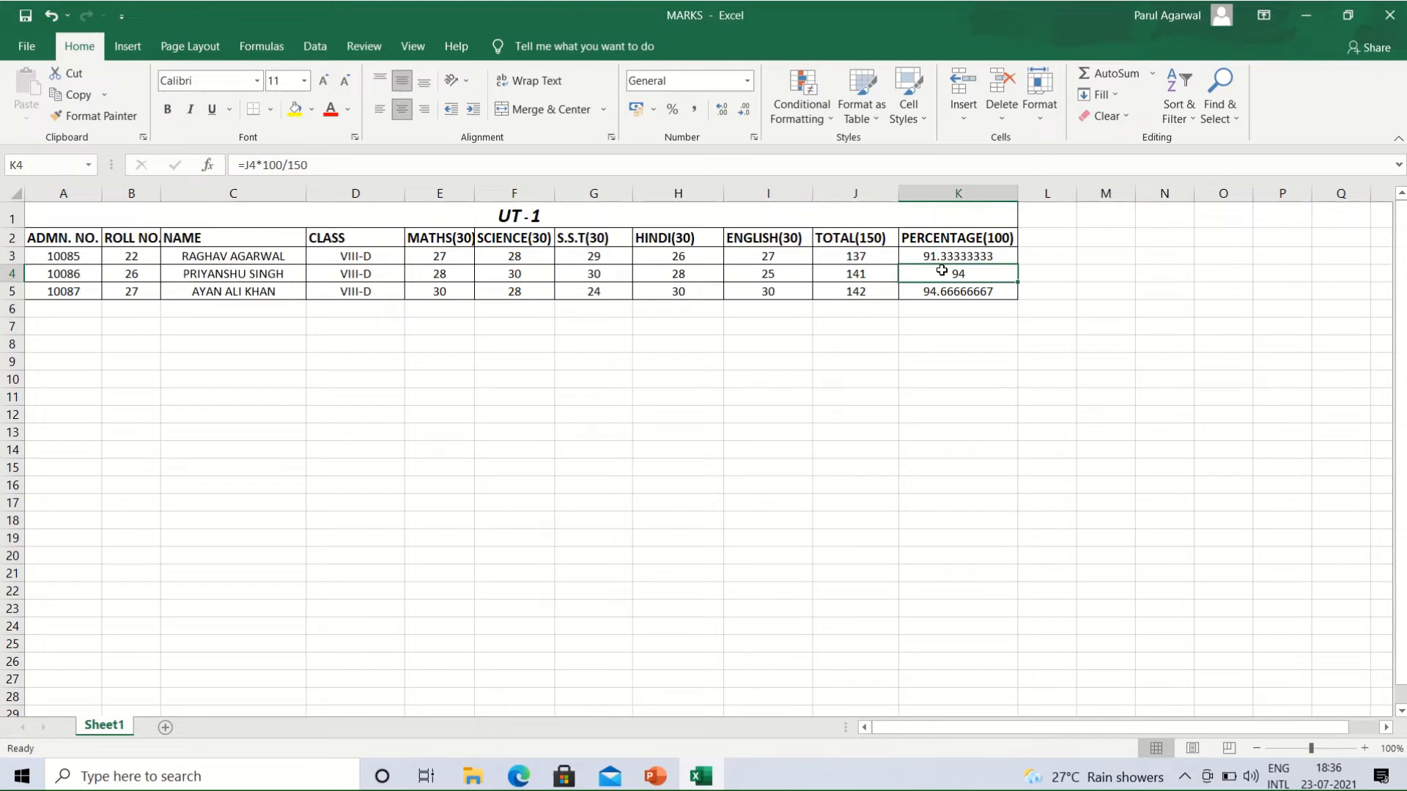
Step: Clear the percentages of the second and third students in K4 and K5
key("Delete")
left_click(936, 294)
key("BackSpace")
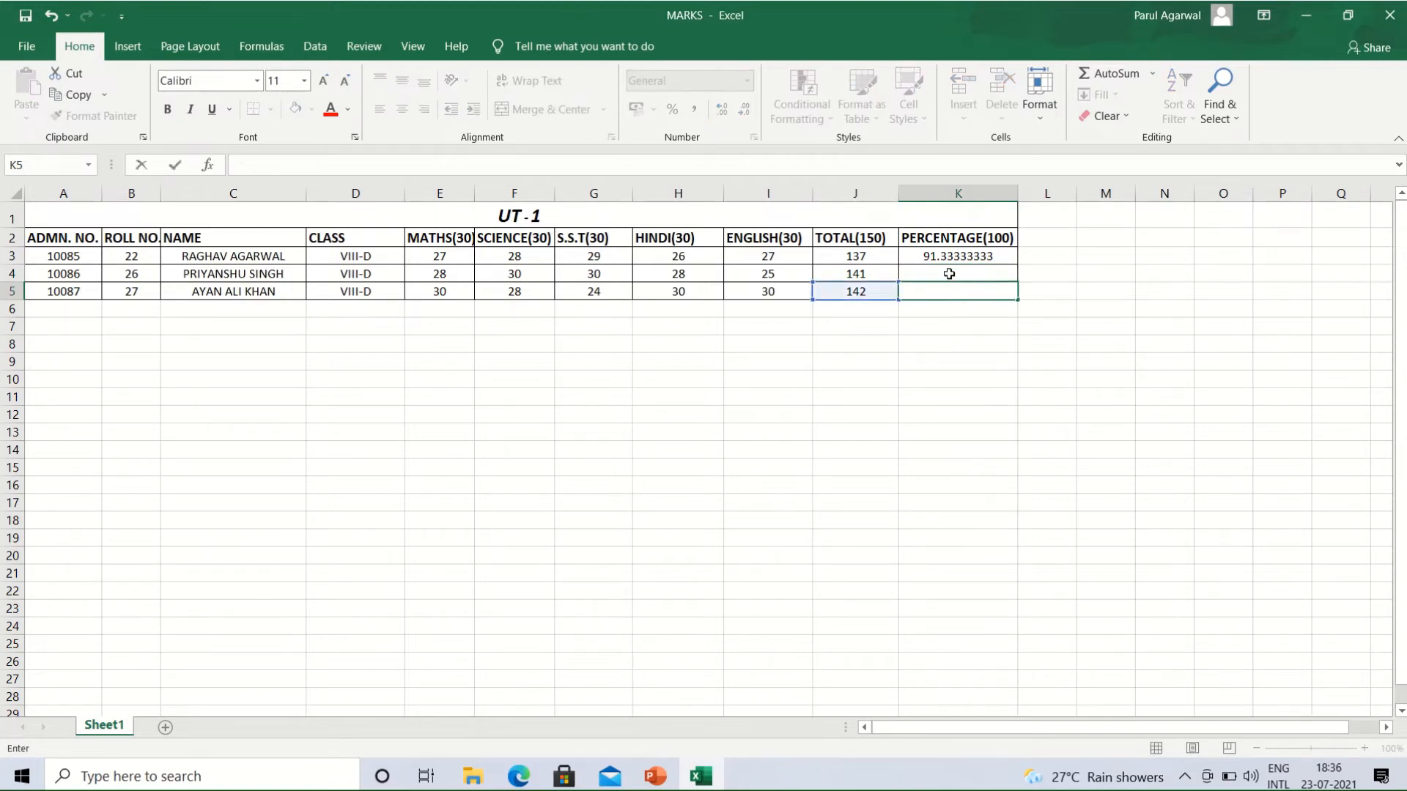
Step: Fill the percentage formula from K3 down to K5 and open the copied formula in K4 for inspection
left_click(967, 257)
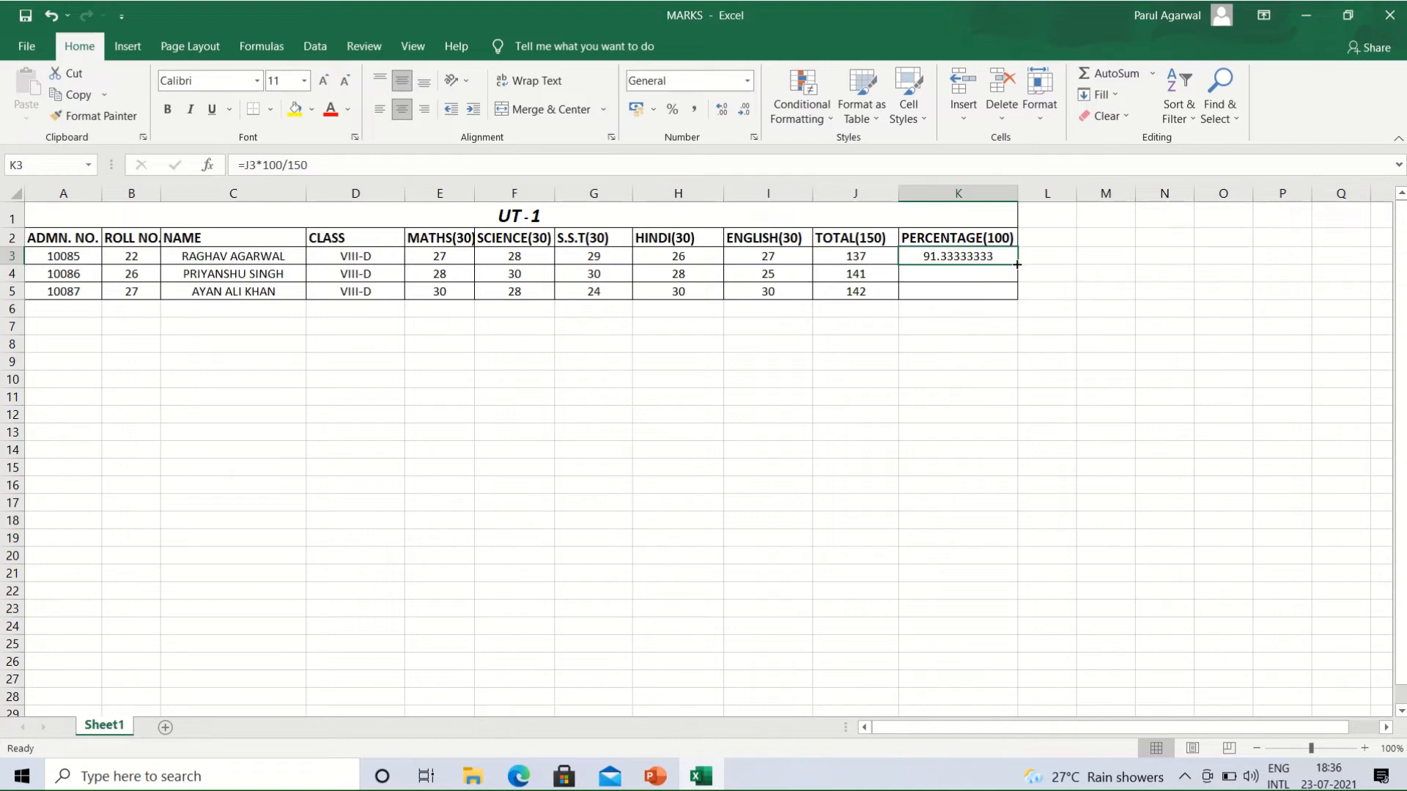
left_click_drag(1017, 265, 1019, 298)
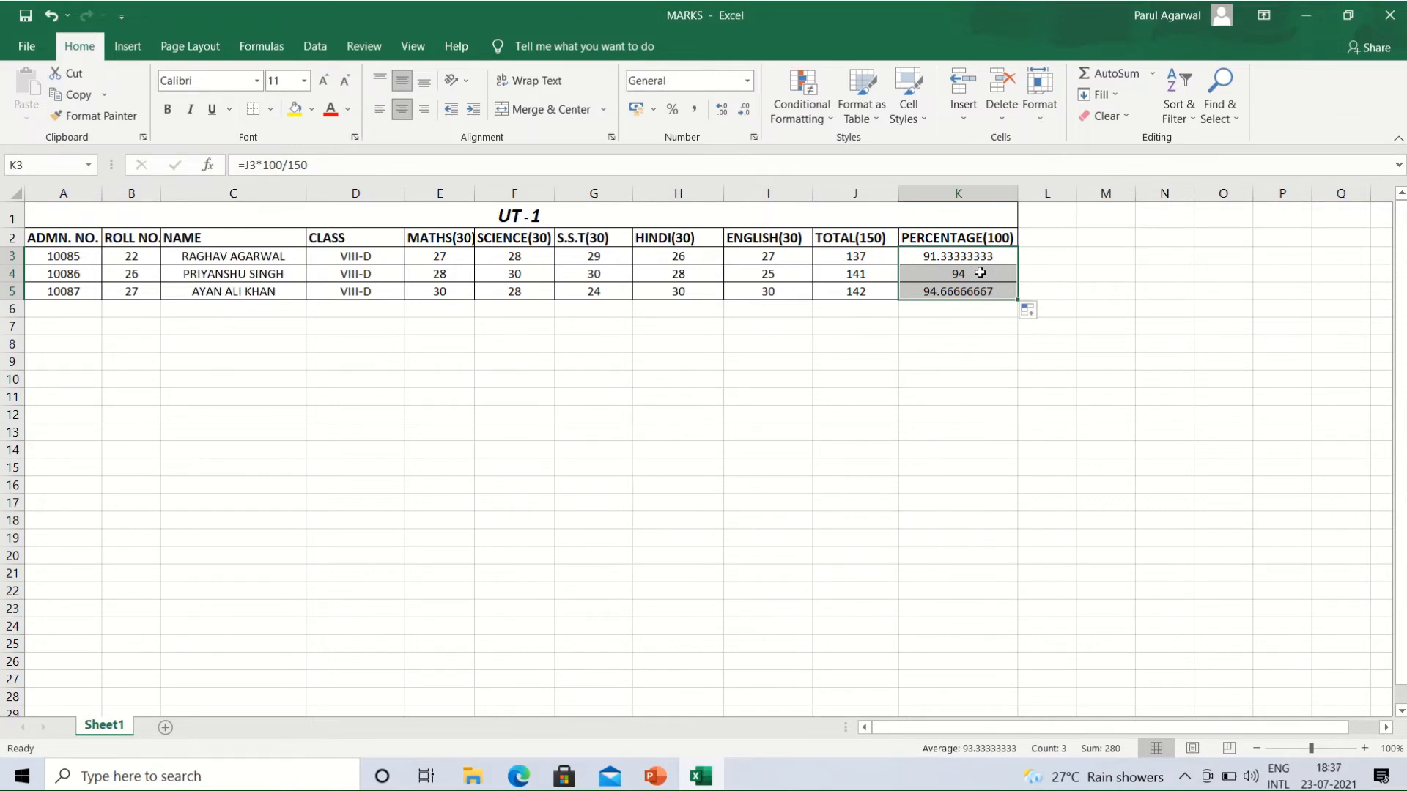
left_click(979, 273)
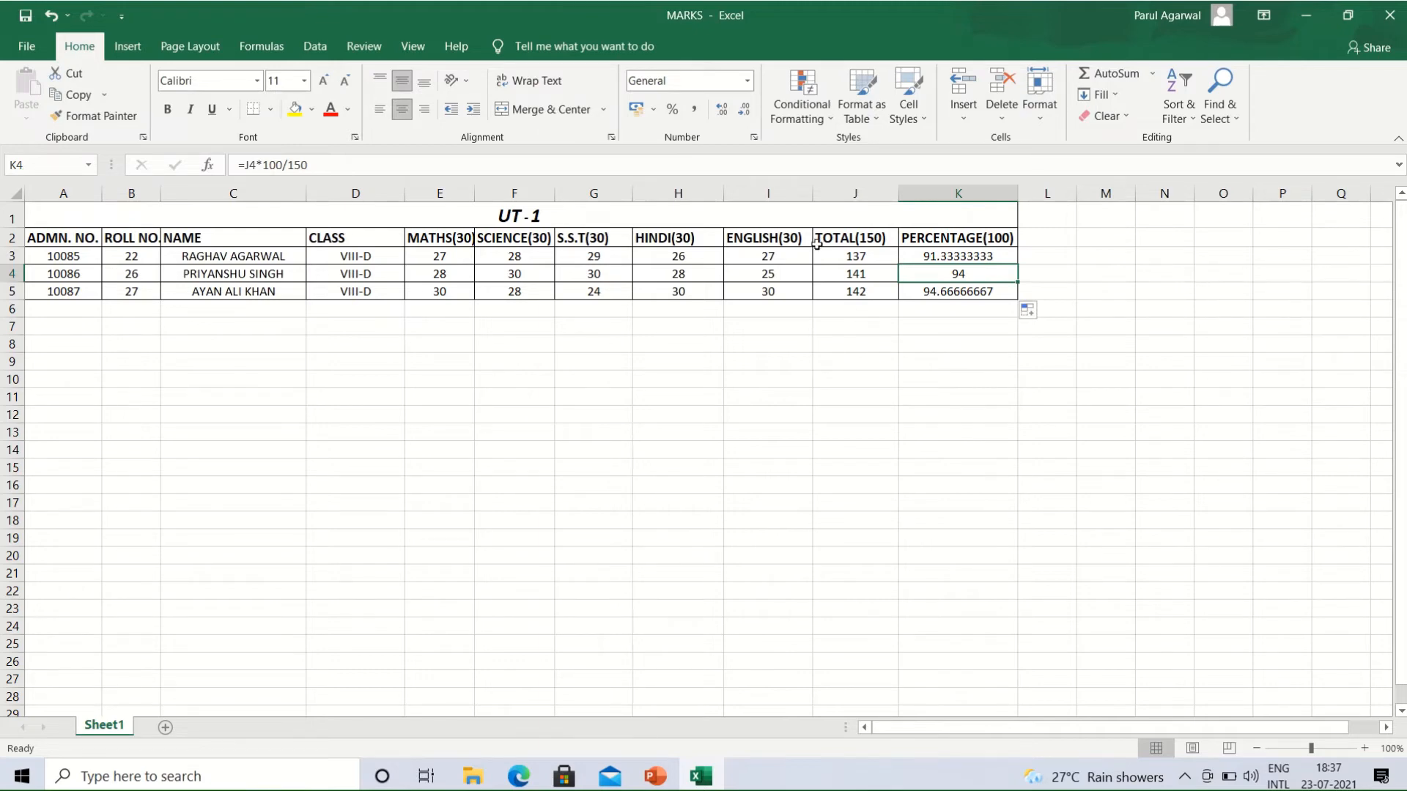
left_click(324, 161)
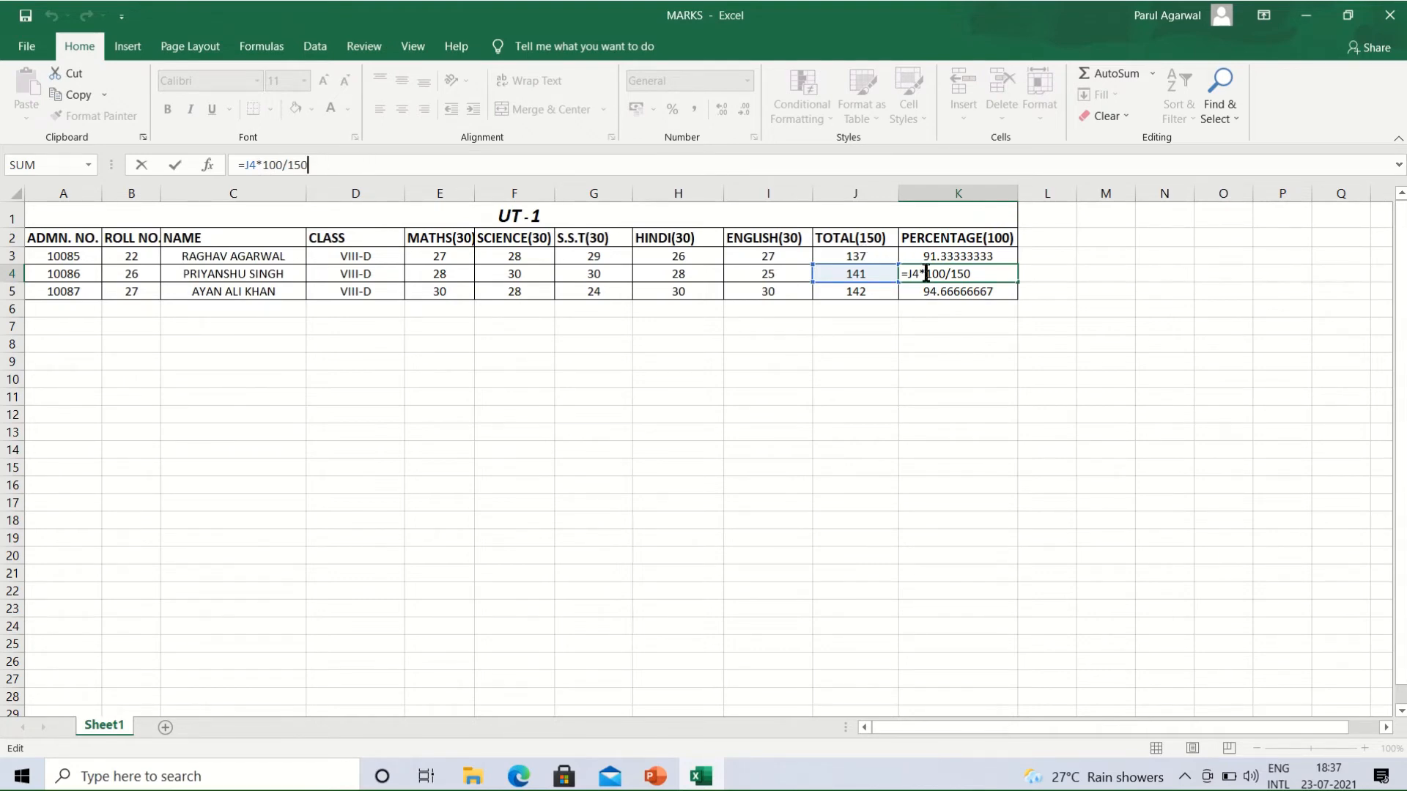
Step: Inspect the total formula in J4 and the copied percentage formula in K5, leaving both formulas as they are
left_click(872, 277)
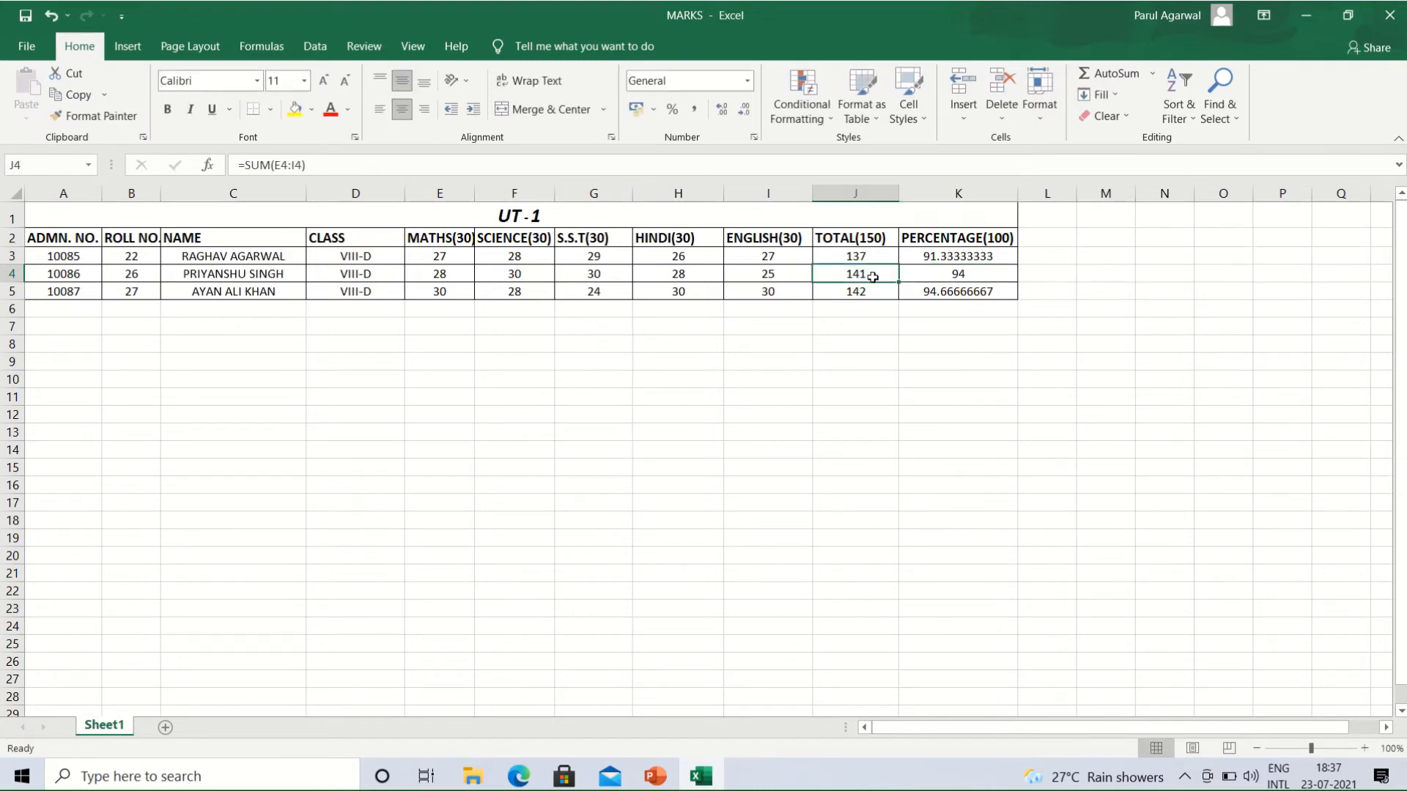
left_click(971, 287)
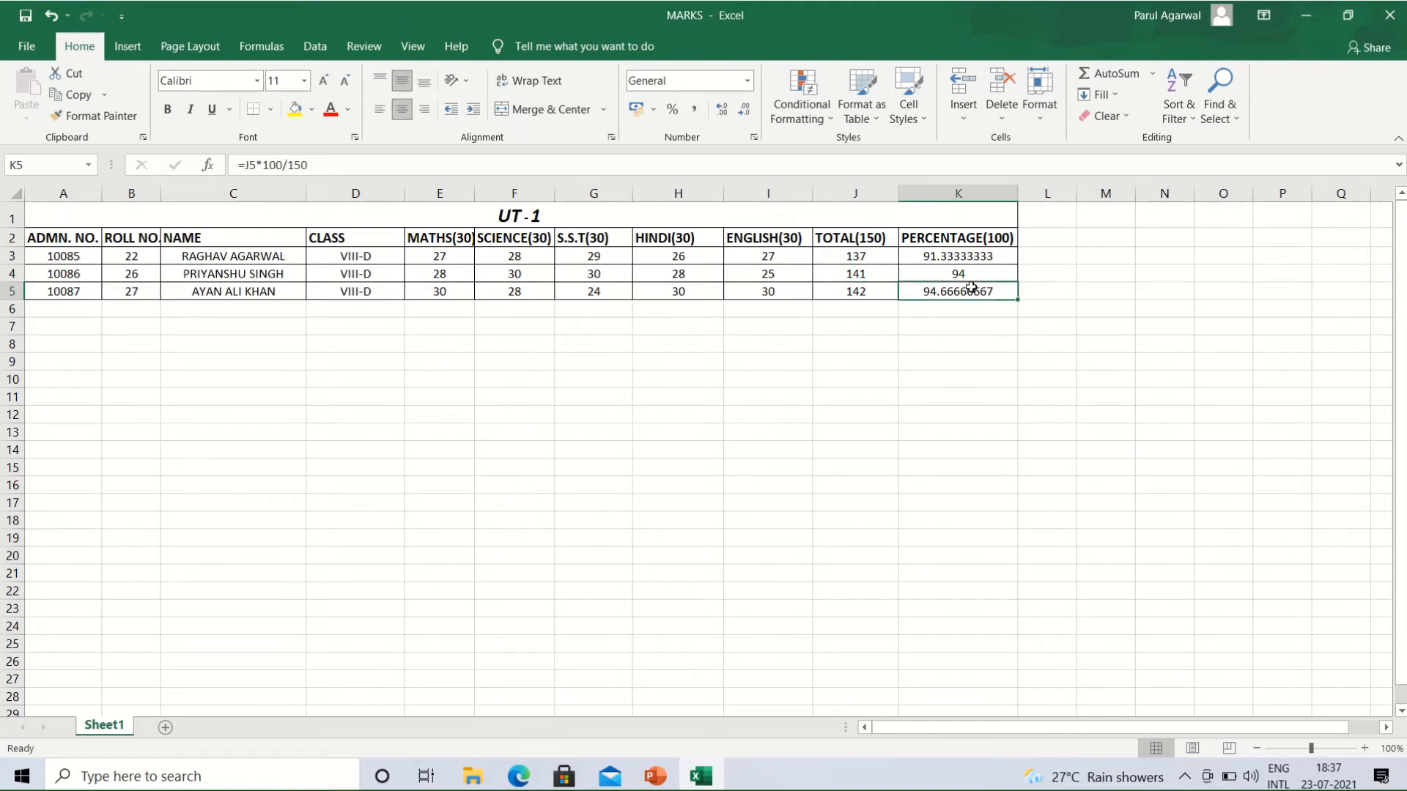
left_click(311, 164)
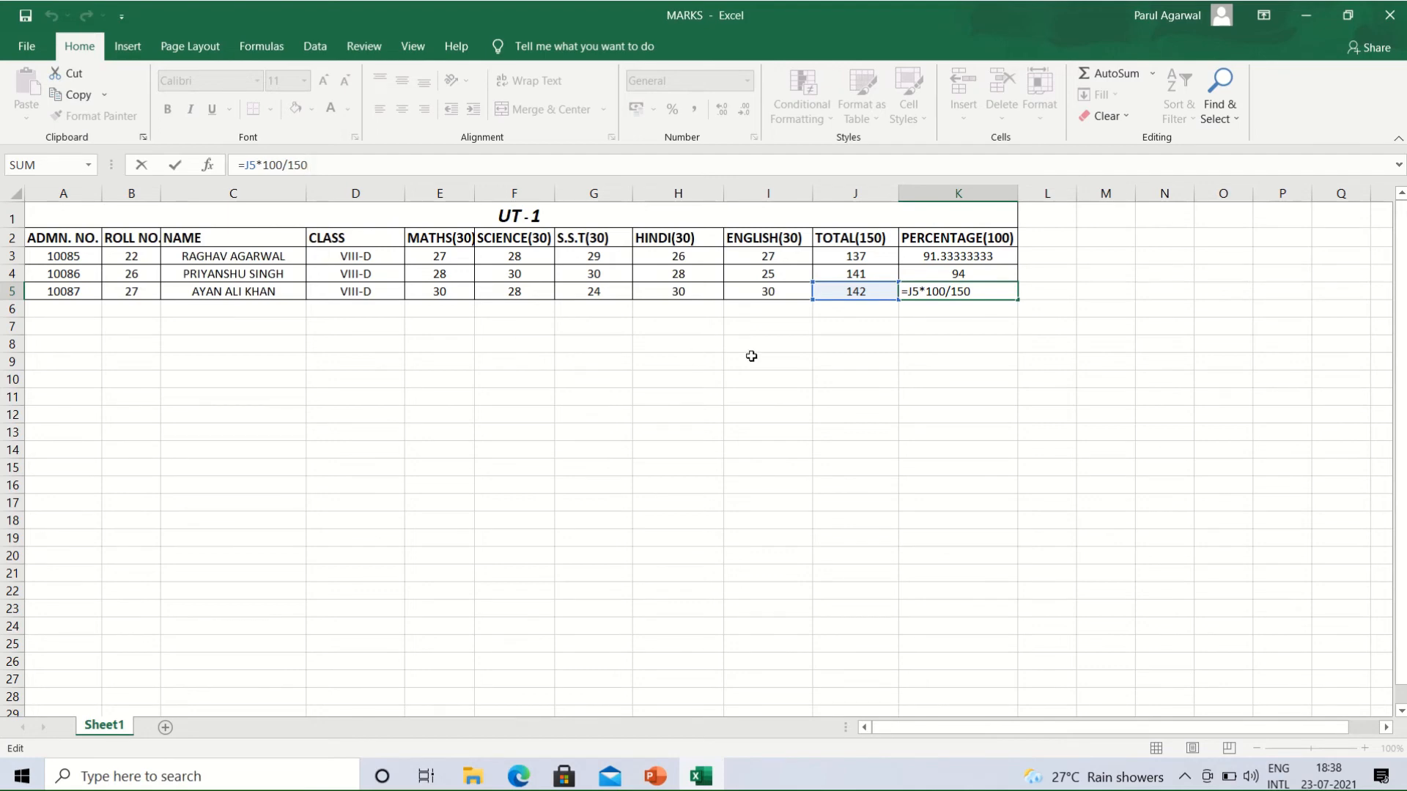
left_click(860, 308)
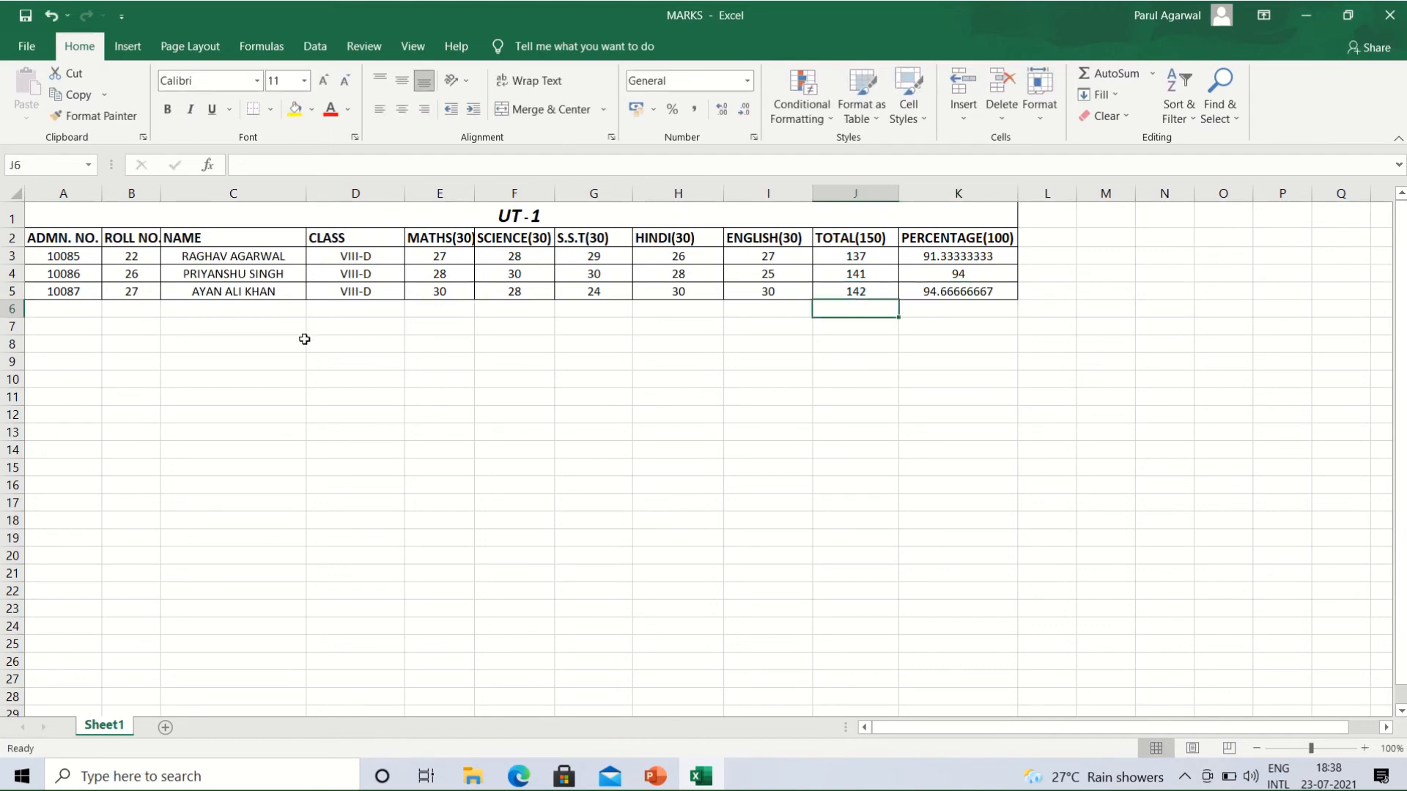
left_click(85, 310)
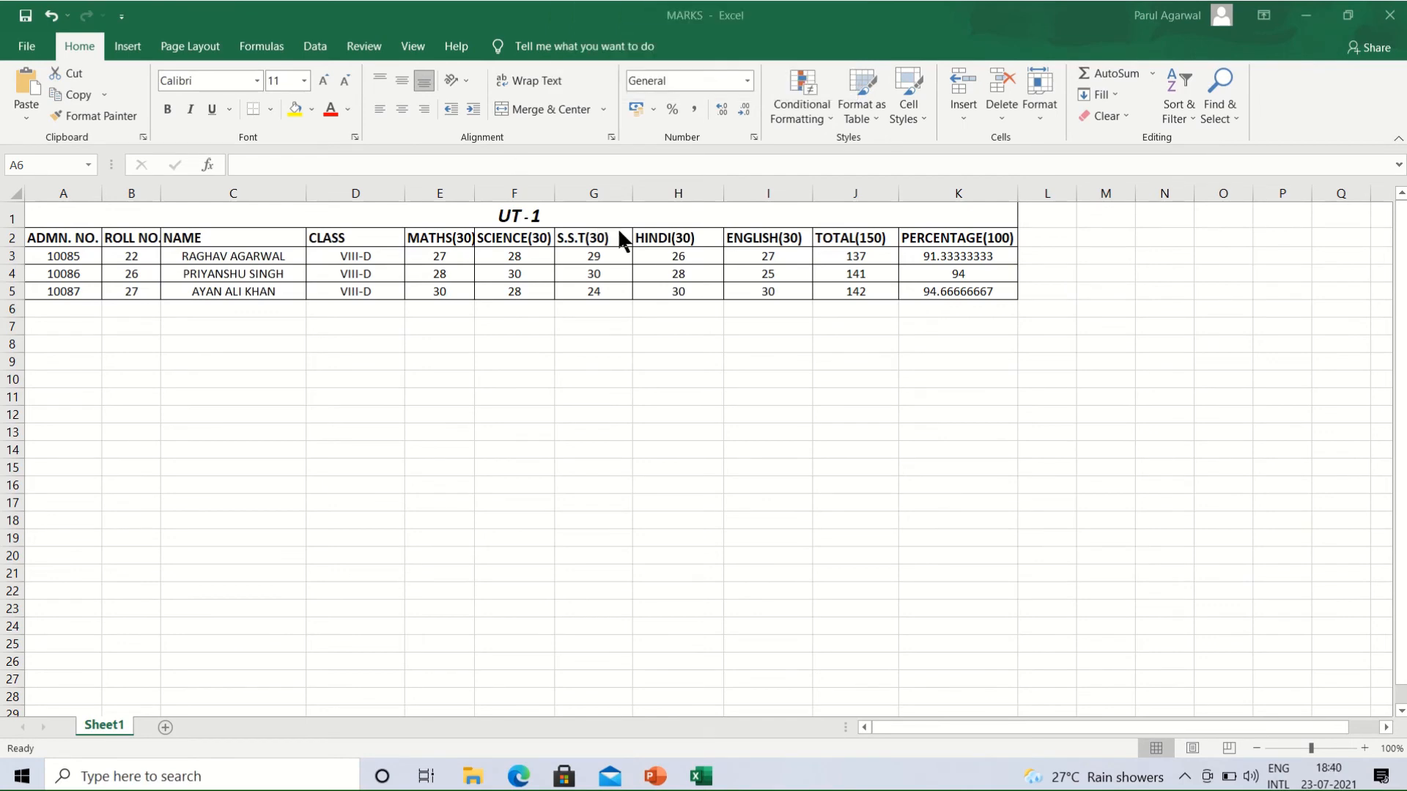
Step: Change the English marks of the first two students to 30 in I3 and 27 in I4
left_click(790, 255)
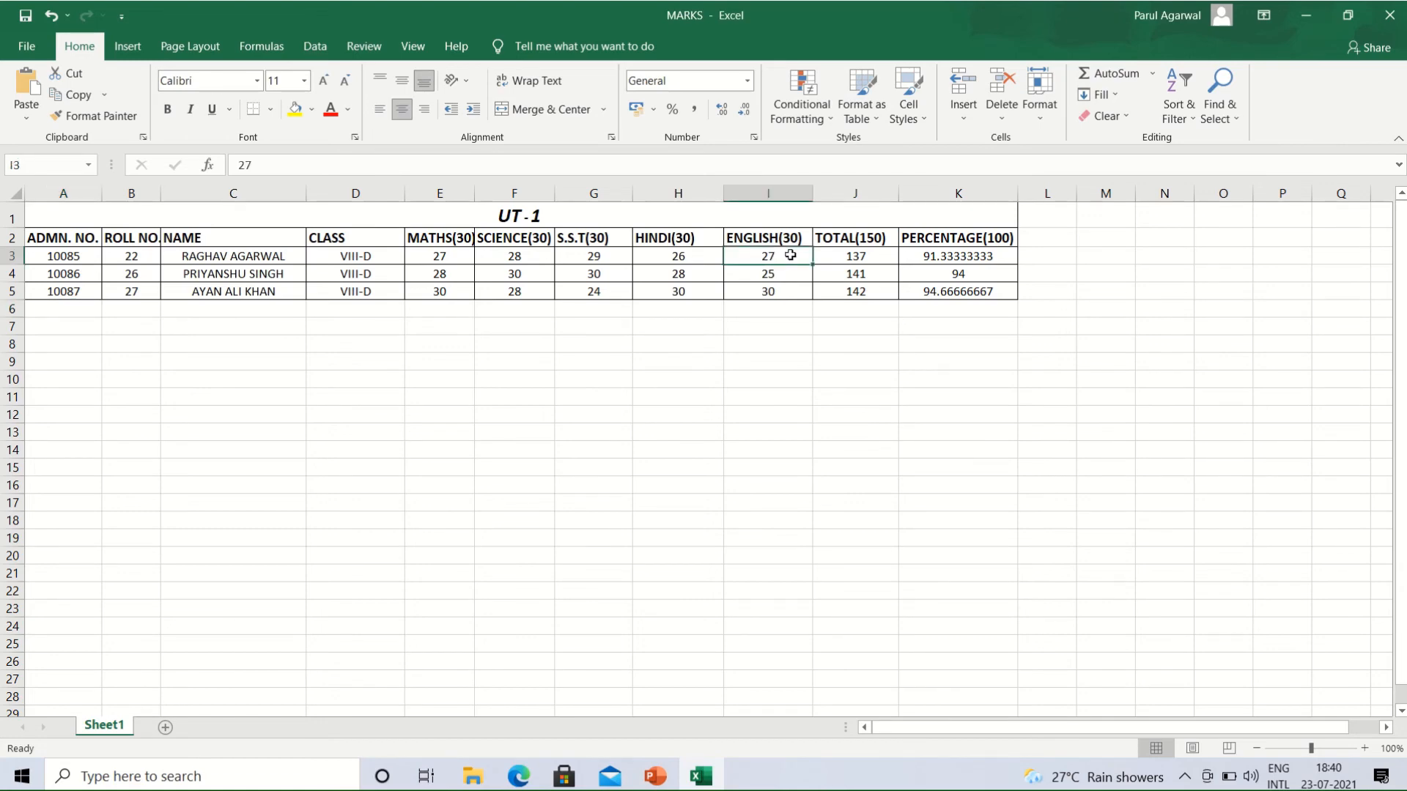
type("30")
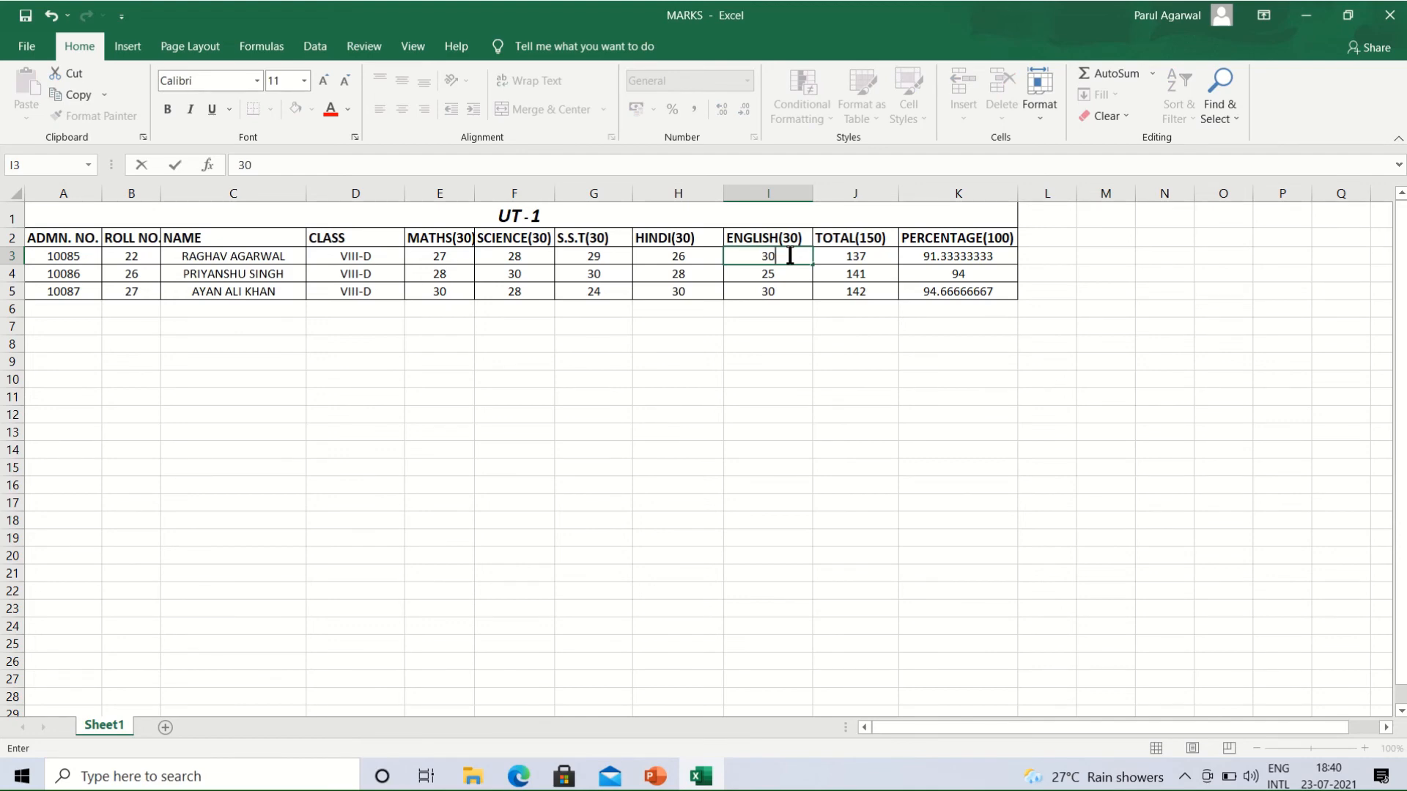
key("Return")
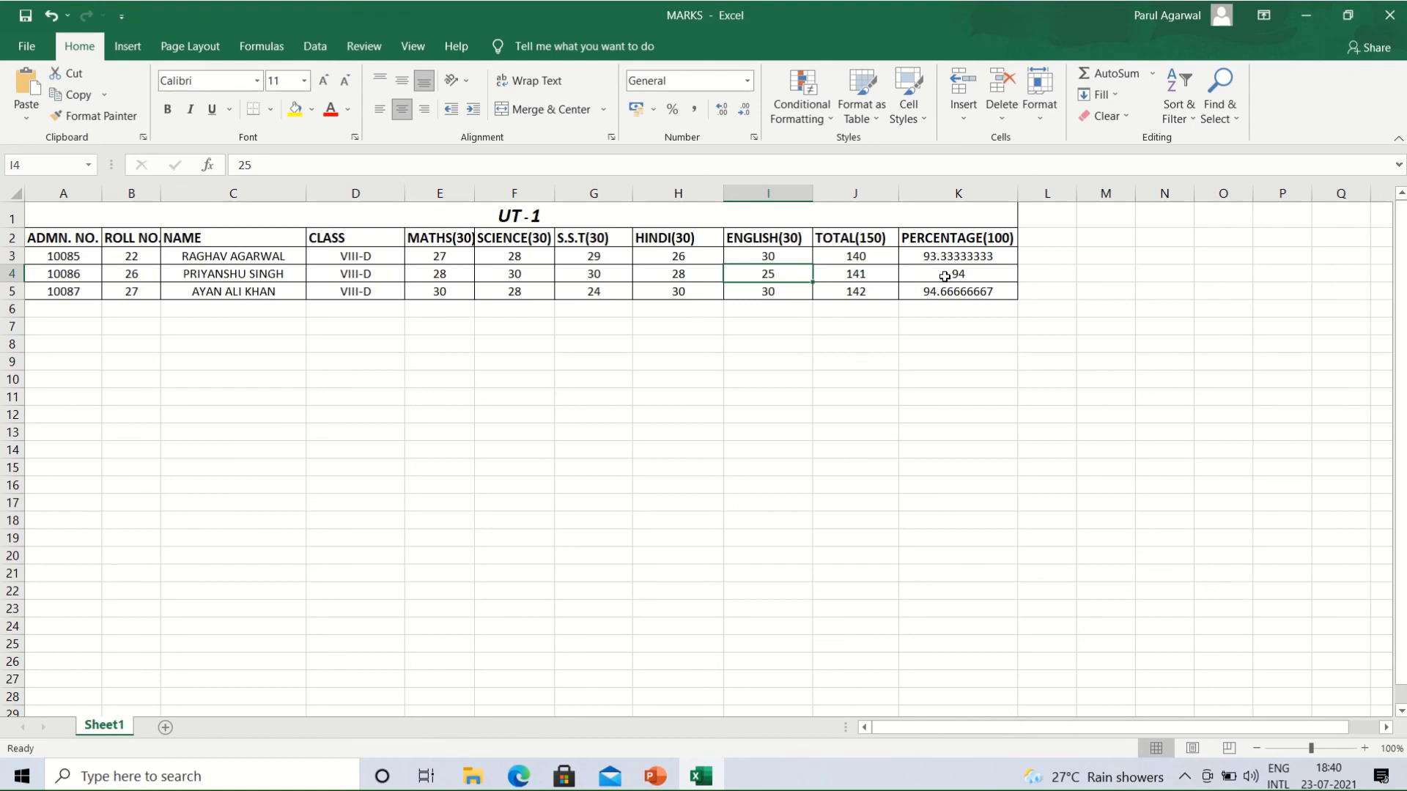
left_click(944, 276)
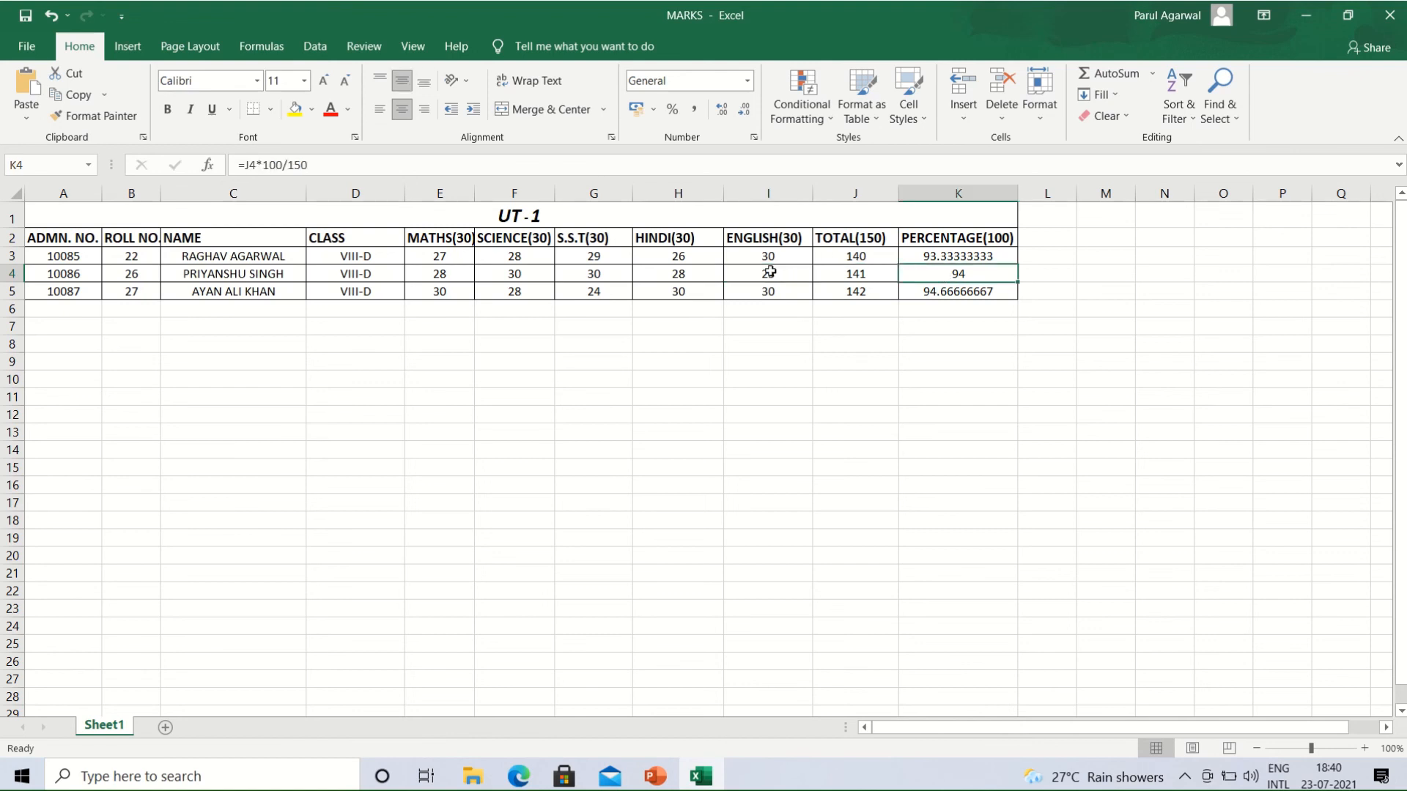
left_click(766, 272)
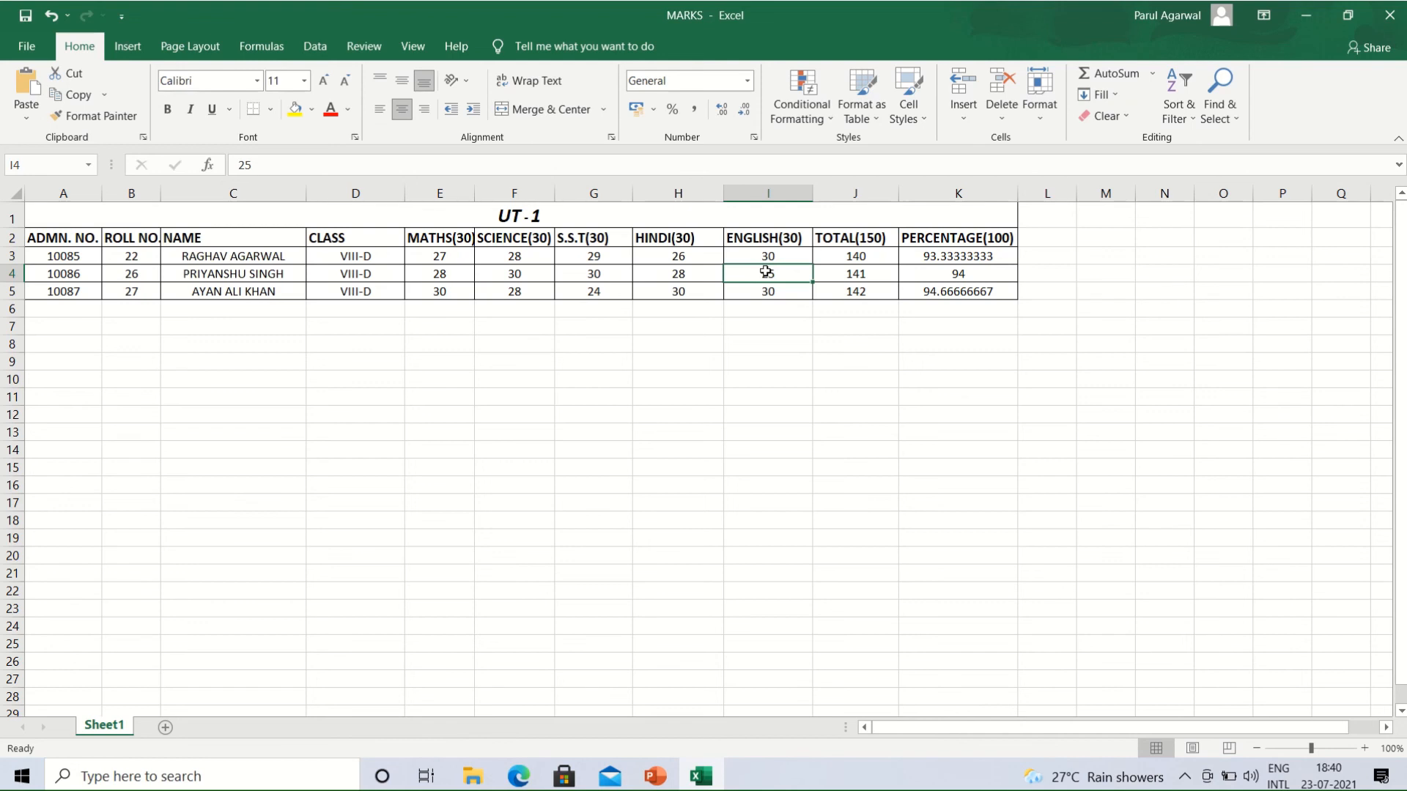
type("27")
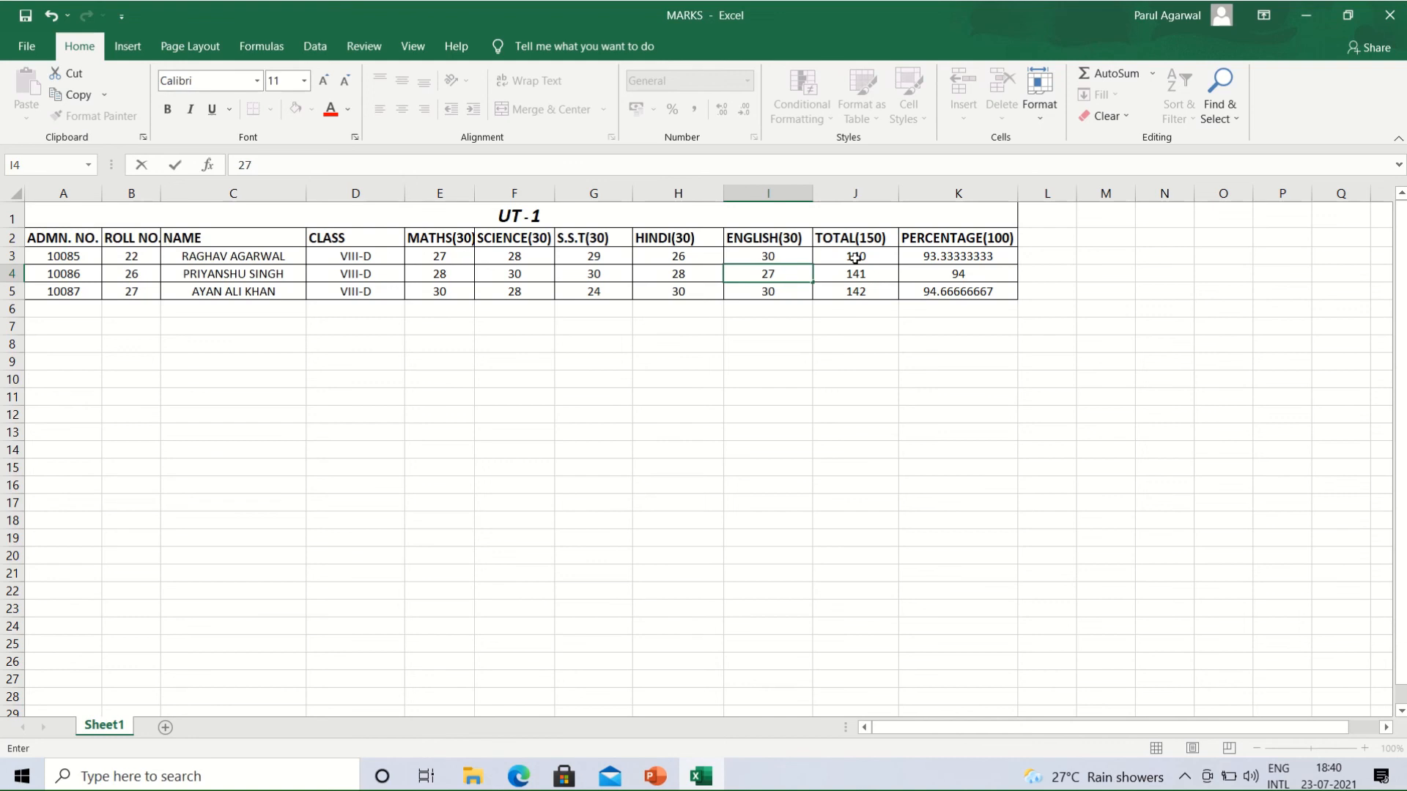
key("Return")
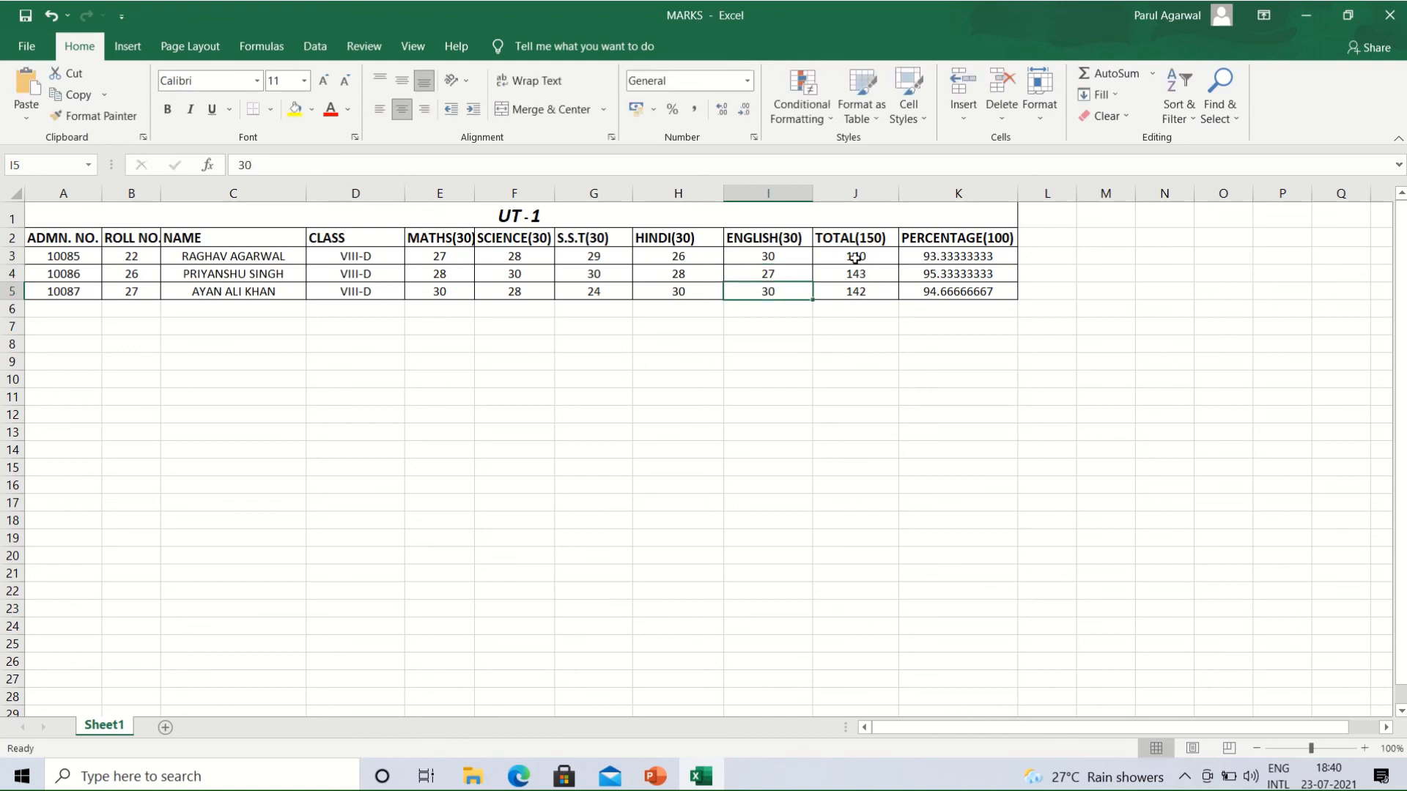